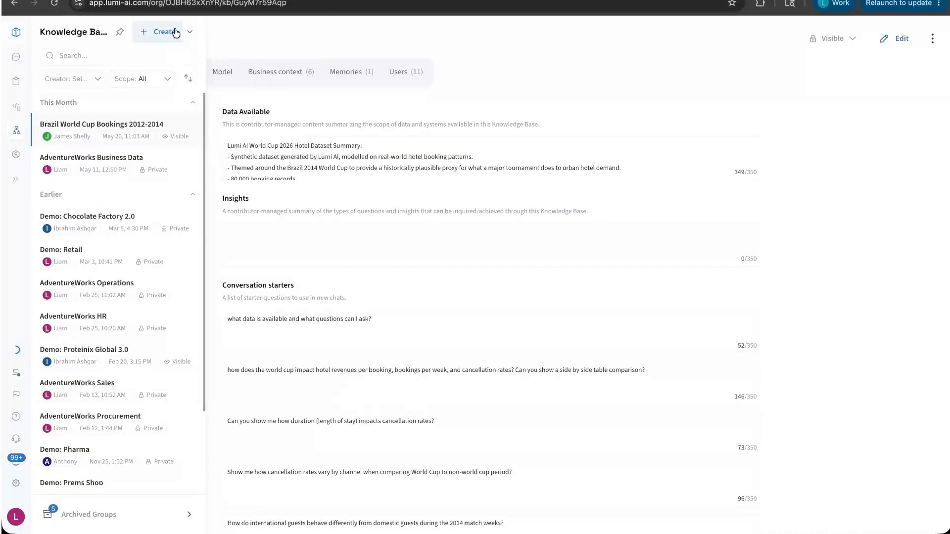
Step: Start a new Knowledge Base with a Hosted connection to the DEMO_ADVENTUREWORKS database, and test the connection before continuing
left_click(172, 32)
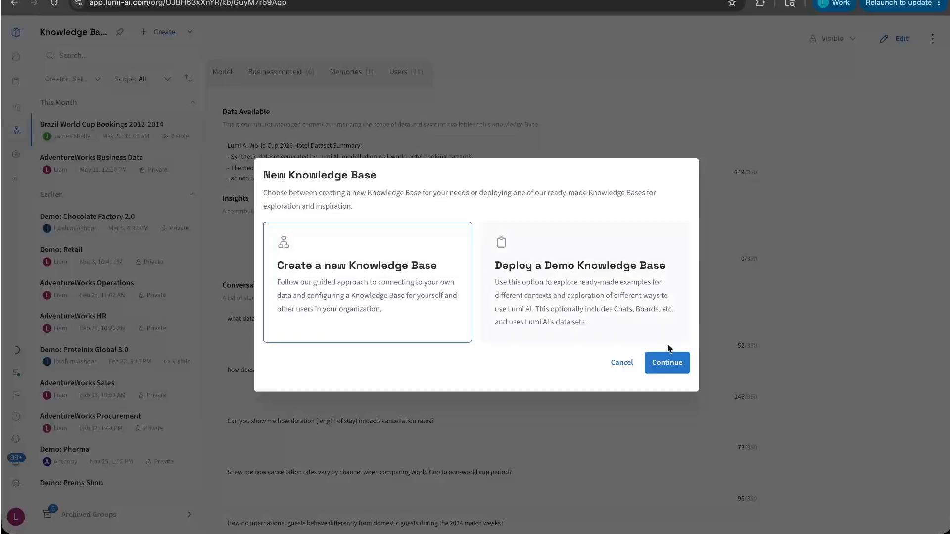
left_click(666, 364)
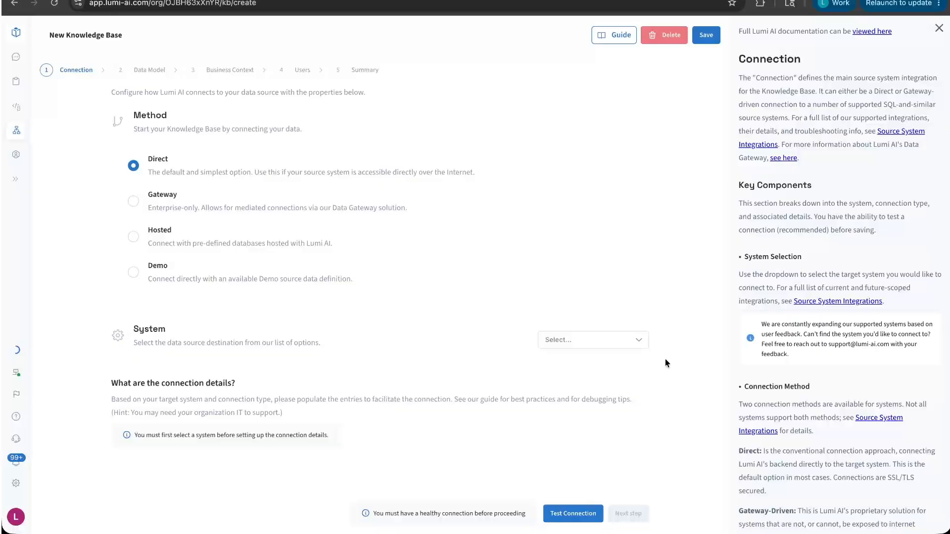
left_click(134, 237)
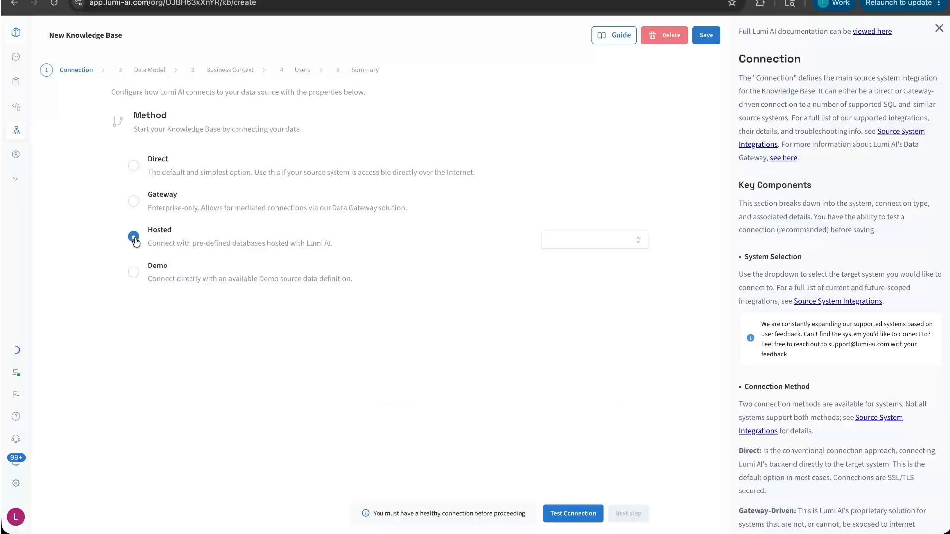
left_click(633, 246)
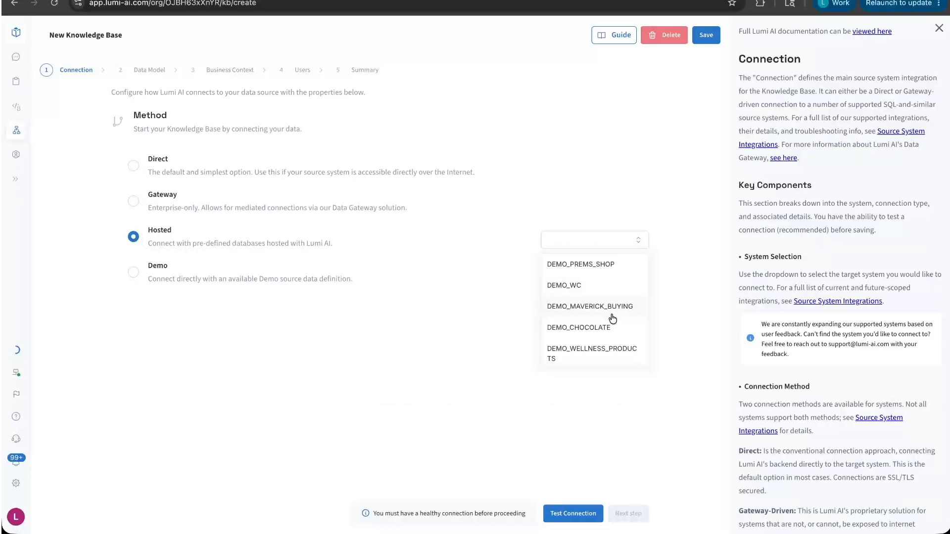
scroll(612, 318, "down", 3)
scroll(612, 319, "down", 2)
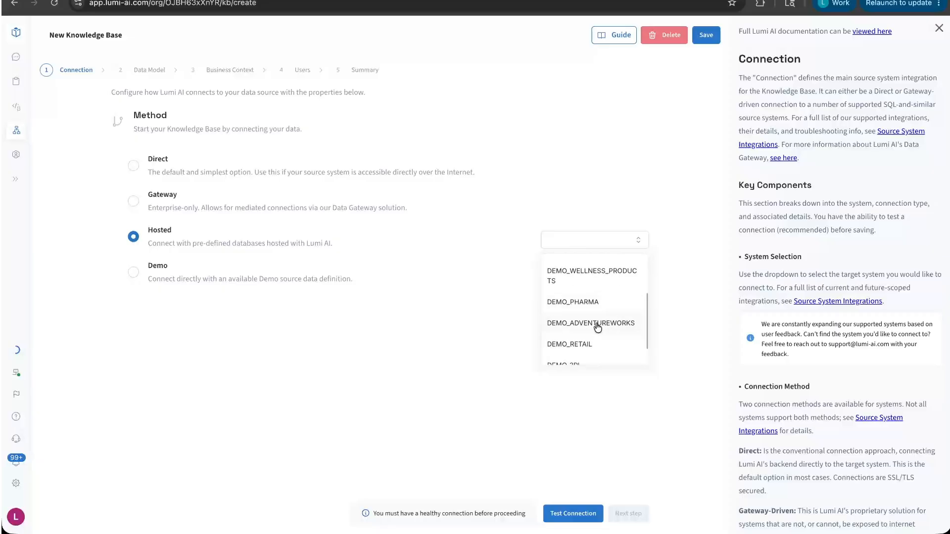
left_click(596, 324)
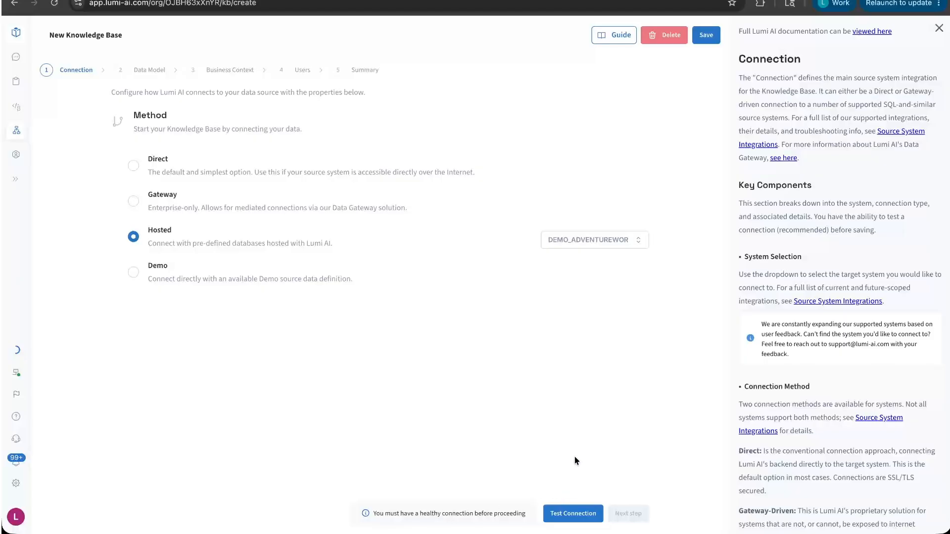
left_click(580, 506)
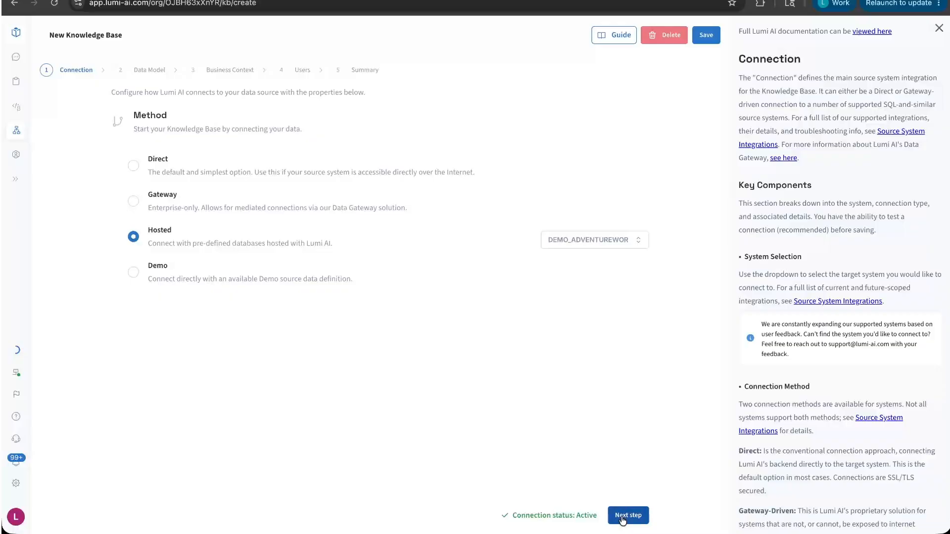
left_click(622, 519)
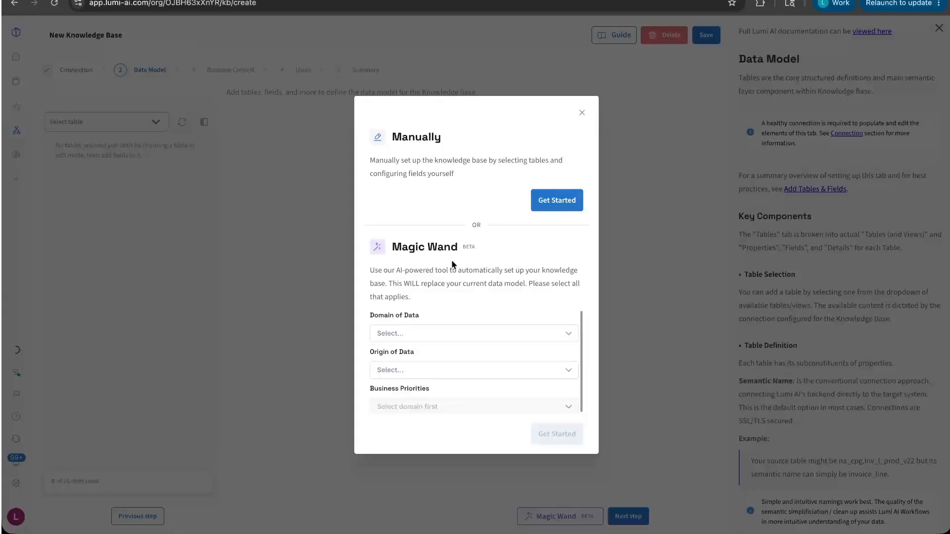
left_click(517, 339)
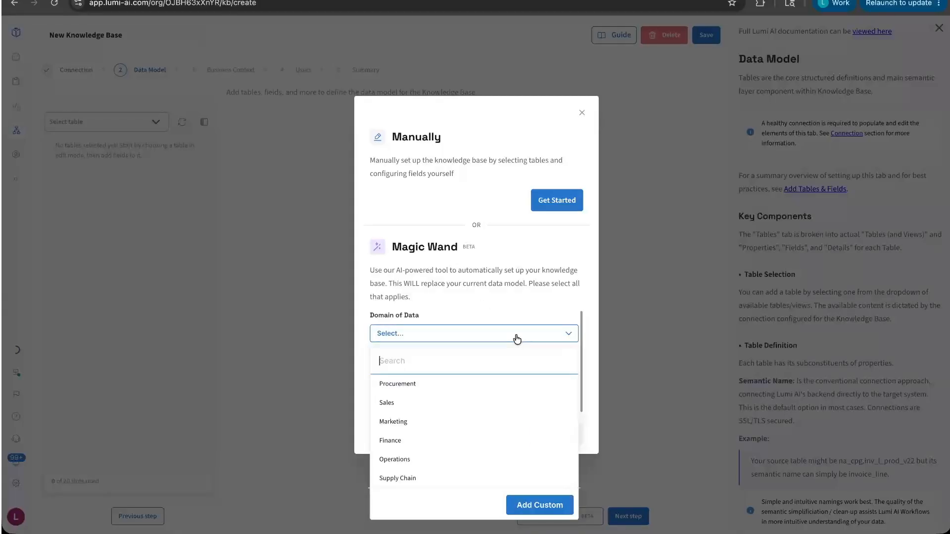
scroll(460, 405, "down", 1)
scroll(462, 408, "up", 1)
left_click(409, 393)
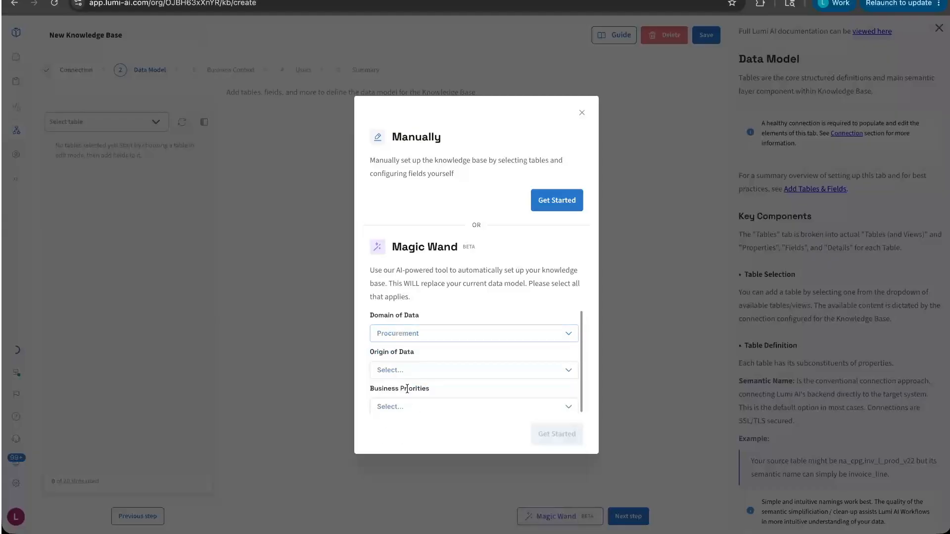
left_click(436, 370)
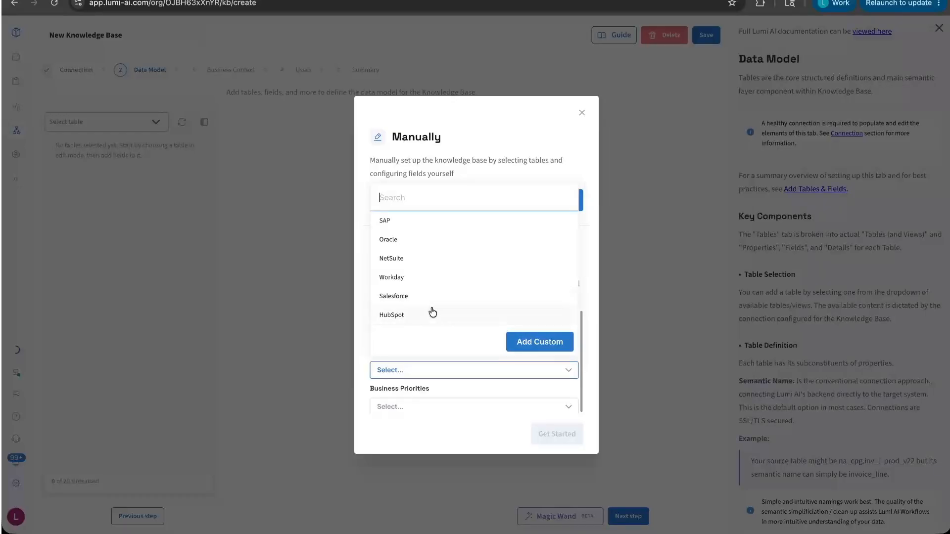
scroll(407, 286, "down", 5)
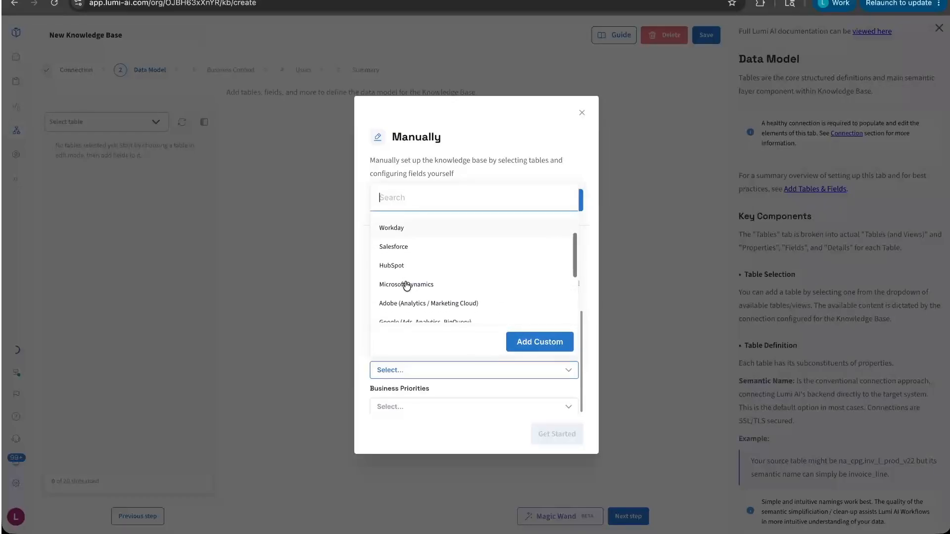
left_click(396, 282)
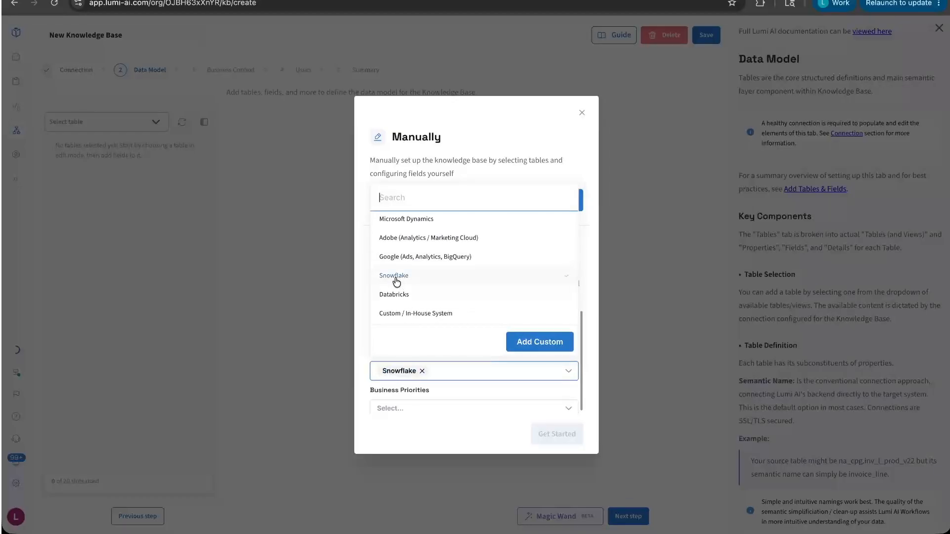
left_click(582, 158)
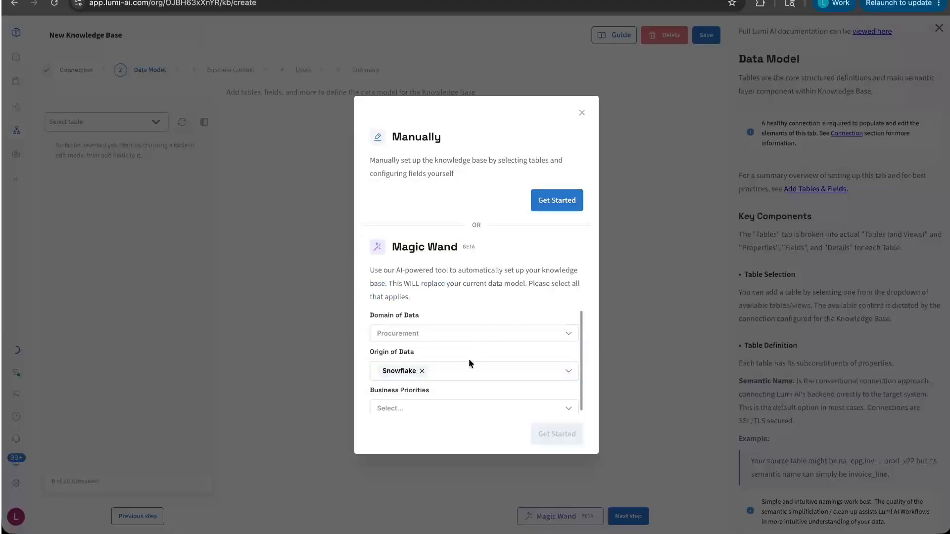
scroll(467, 364, "down", 1)
left_click(432, 405)
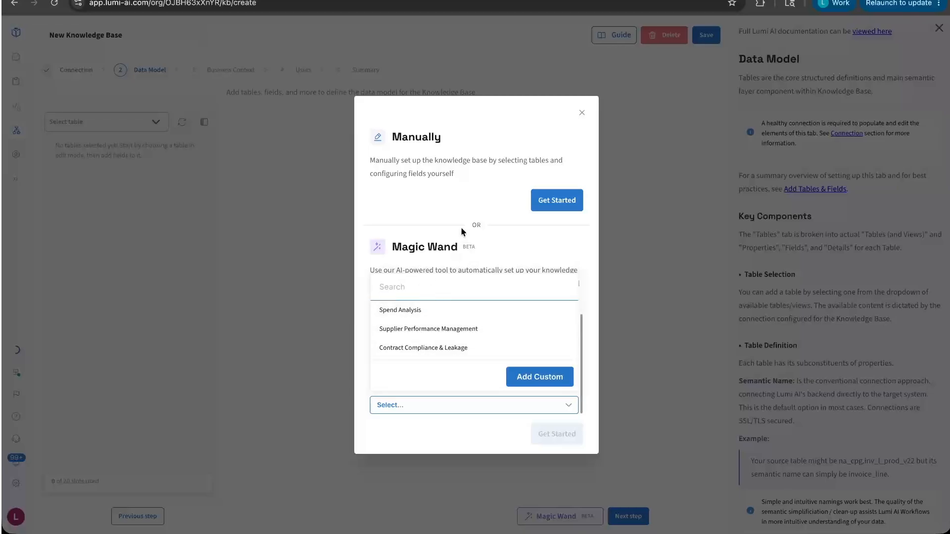
left_click(464, 213)
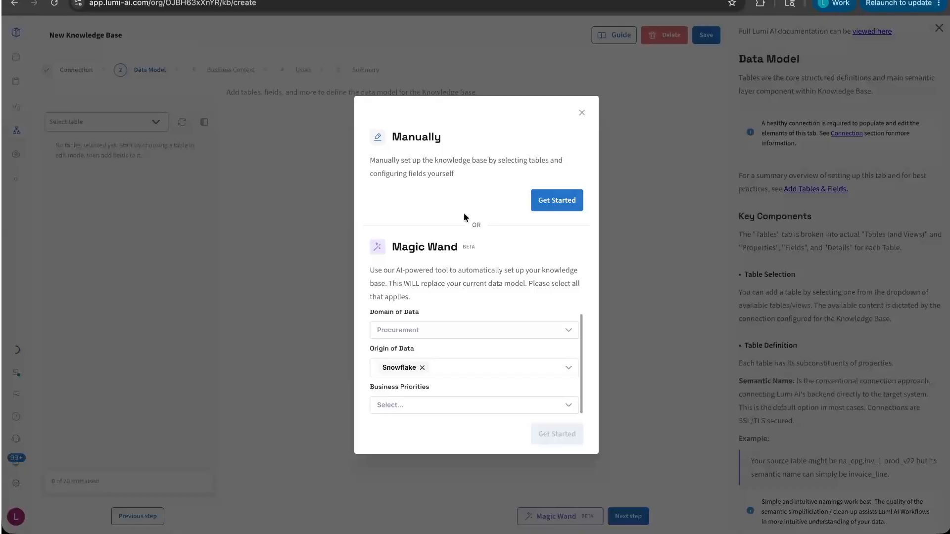
Step: Choose manual data model setup and add the tables base.salesorderdetail and base.salesorderheader
left_click(551, 211)
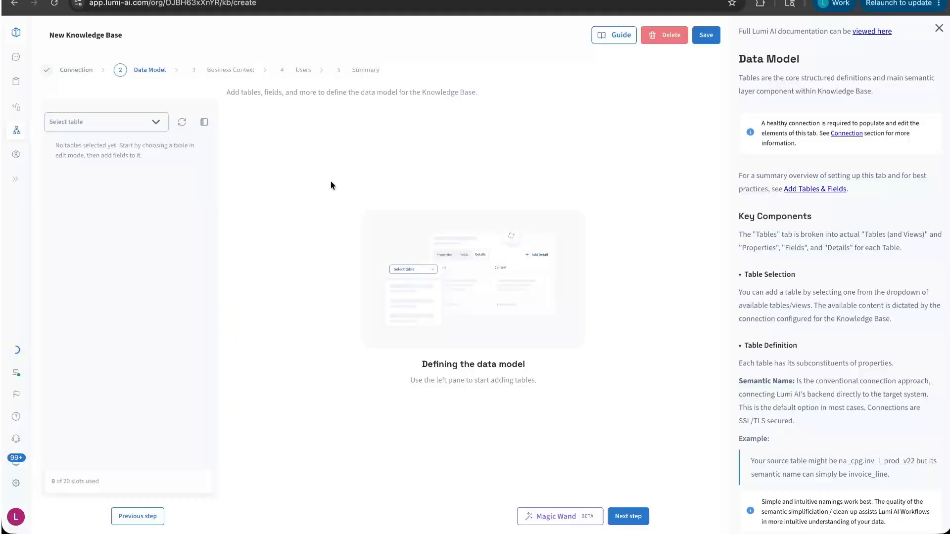
left_click(158, 123)
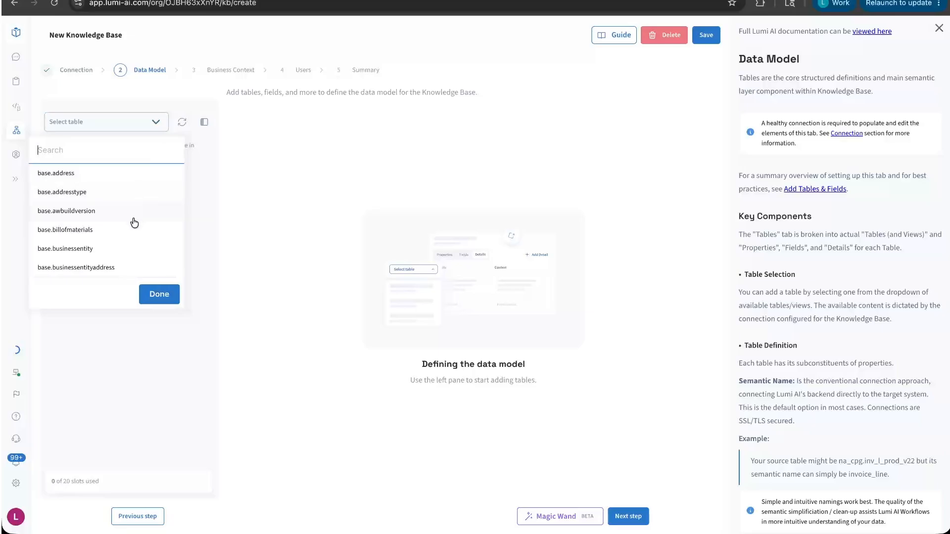
scroll(133, 221, "down", 2)
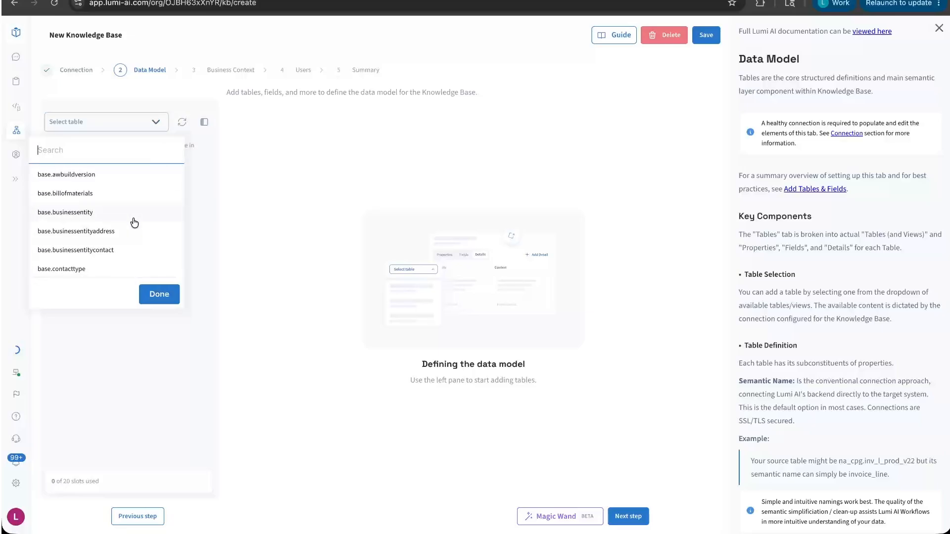
scroll(134, 223, "down", 6)
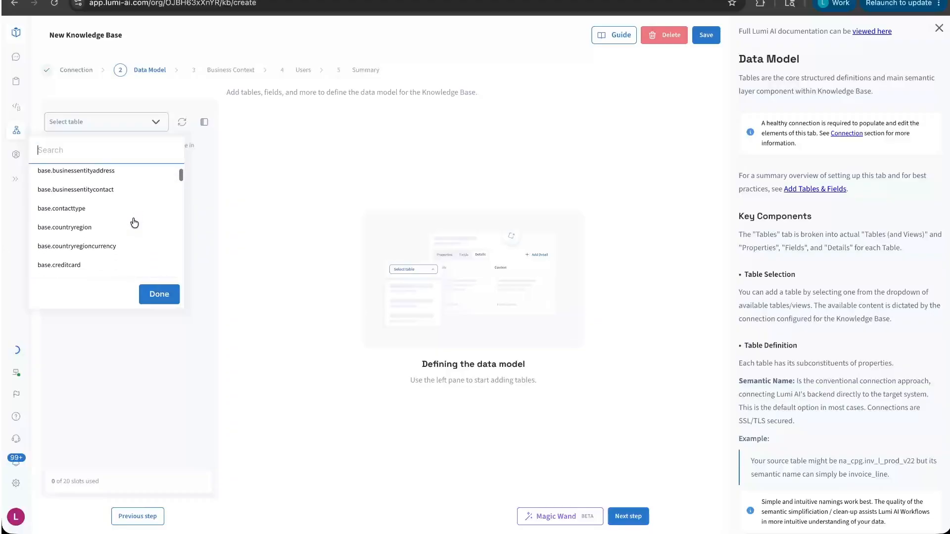
scroll(134, 222, "down", 12)
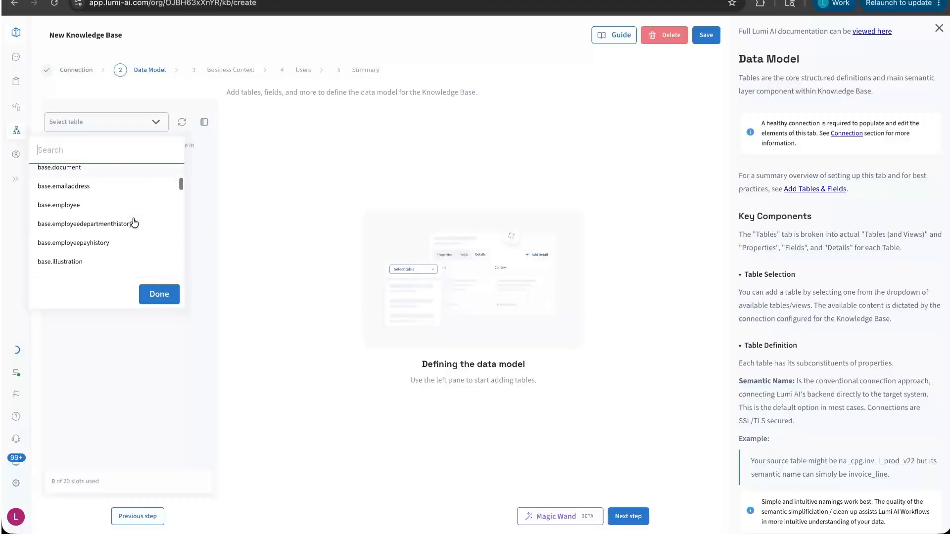
scroll(134, 223, "down", 11)
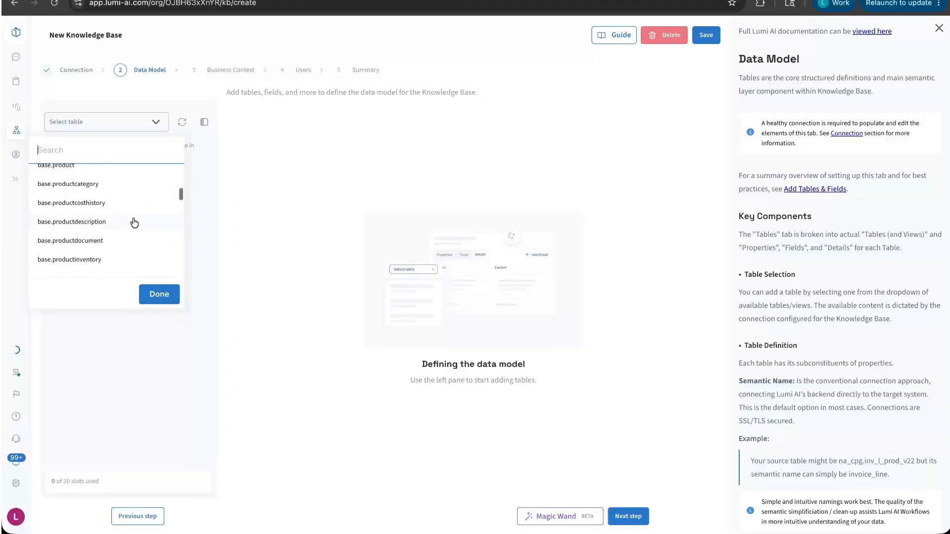
scroll(134, 222, "down", 5)
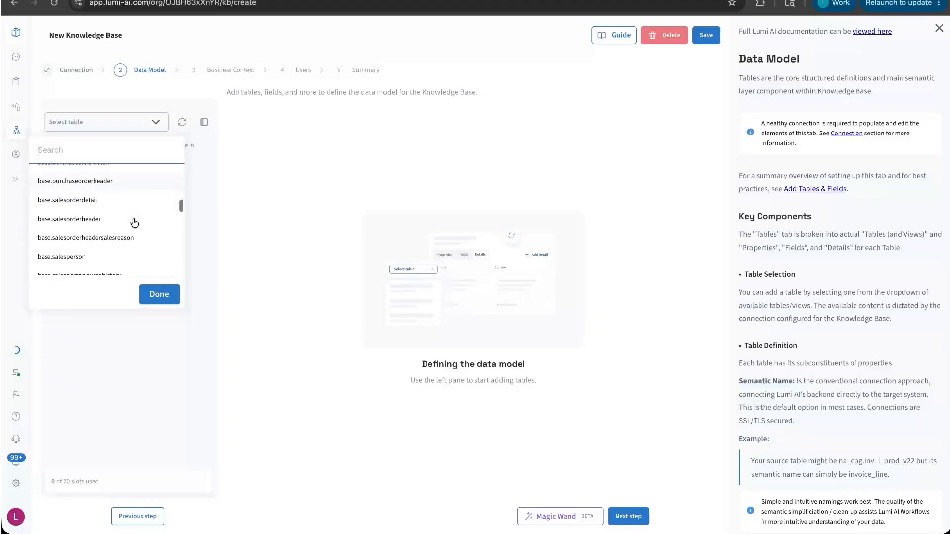
left_click(87, 206)
left_click(85, 220)
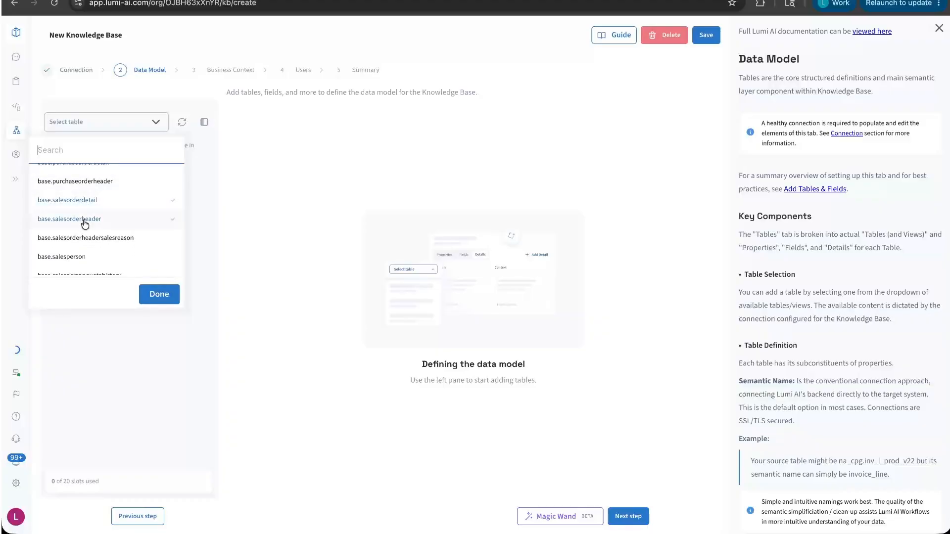
left_click(159, 294)
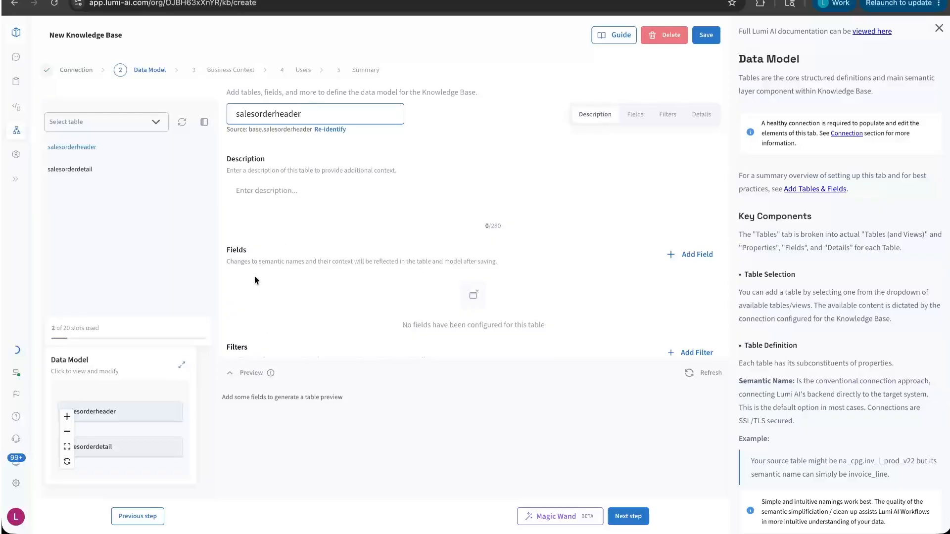
Step: Enter "TBD" as the description of the salesorderheader table
left_click(328, 196)
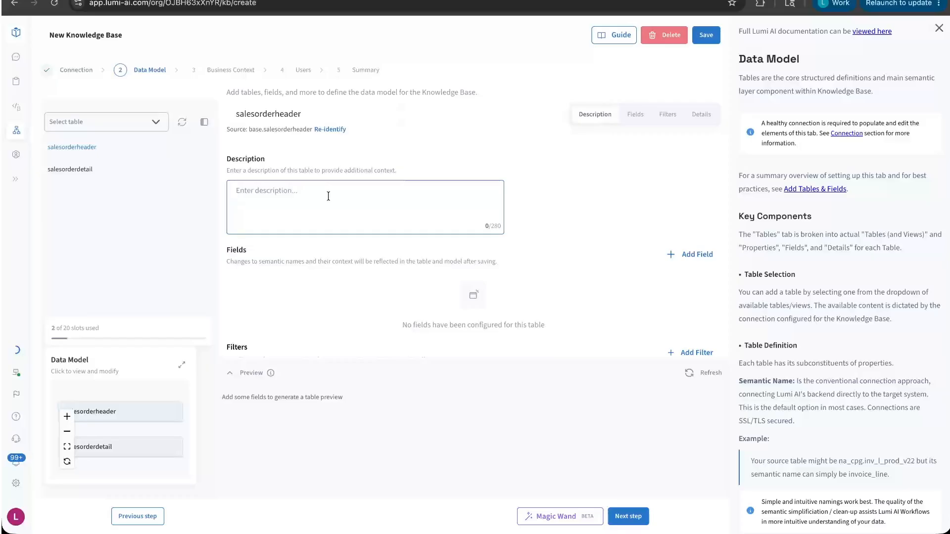
type("TBD")
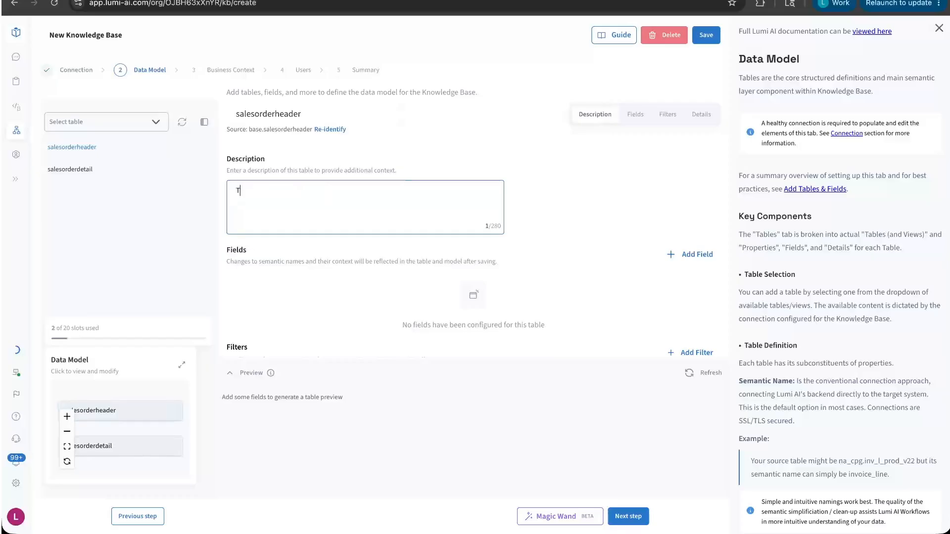
double_click(240, 193)
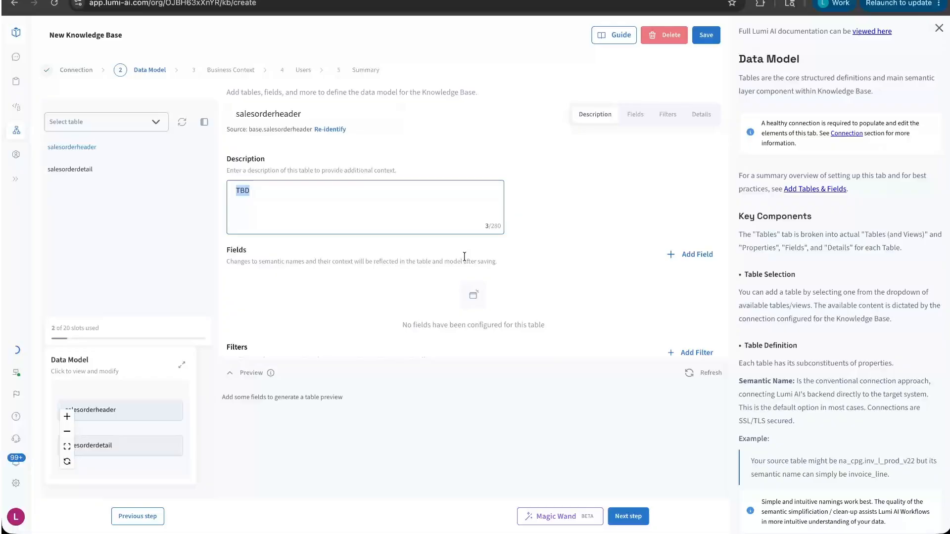
Step: Add the fields salesorderid and salesordernumber to the salesorderheader table
left_click(695, 256)
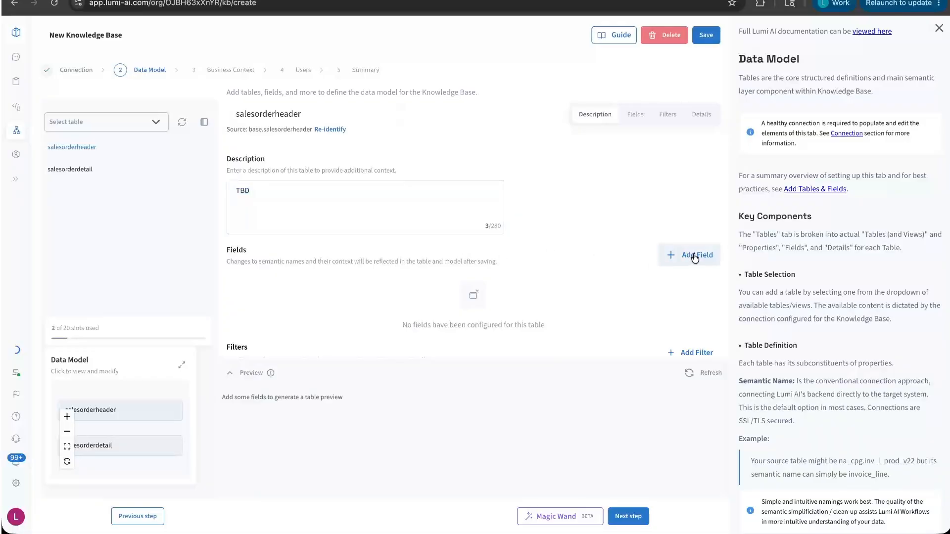
scroll(587, 359, "down", 3)
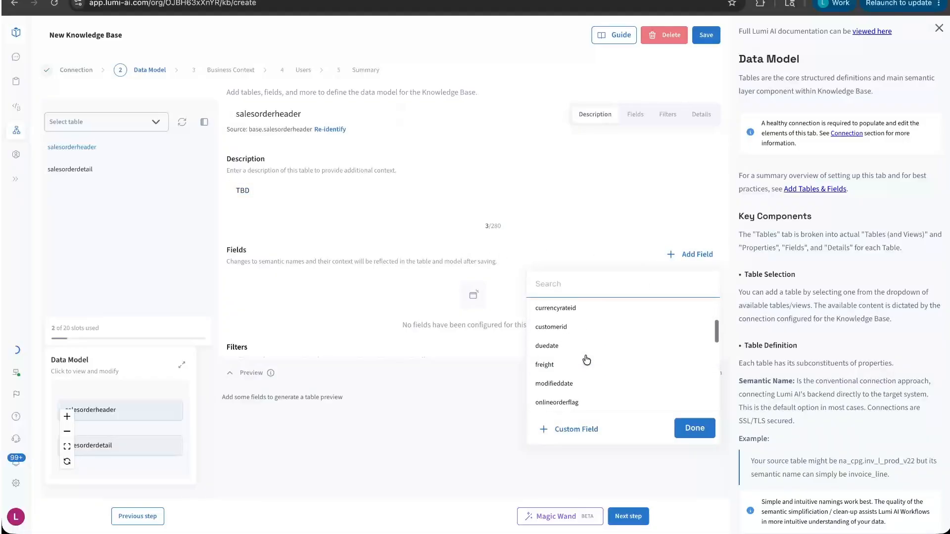
scroll(587, 360, "down", 3)
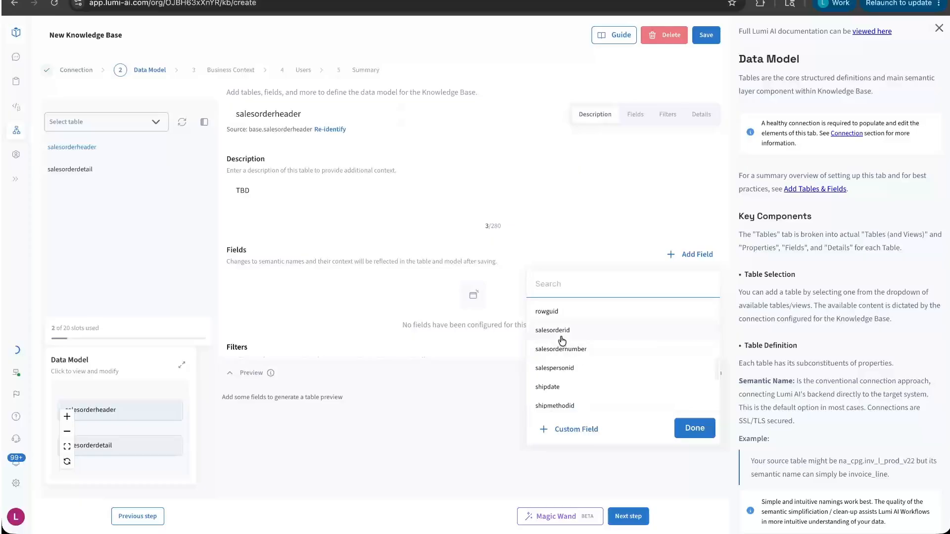
left_click(563, 354)
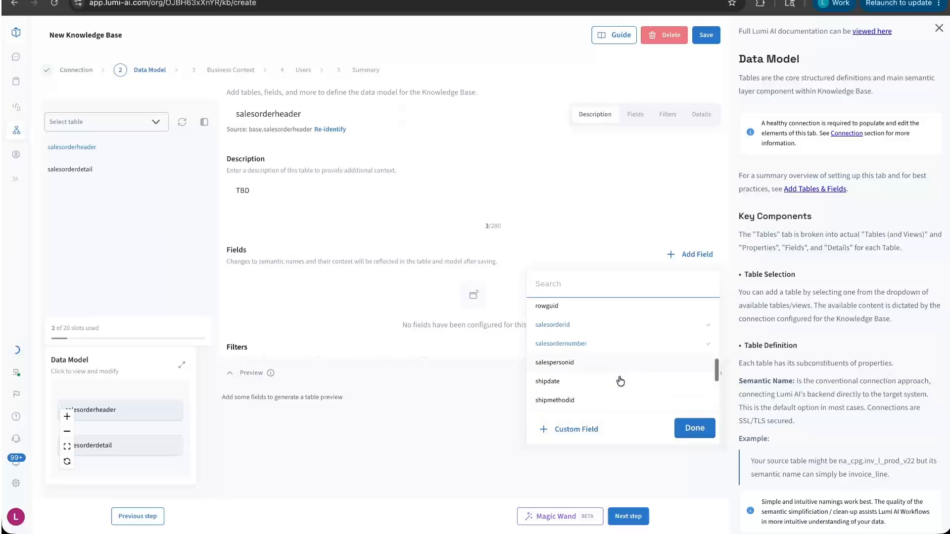
scroll(620, 381, "down", 1)
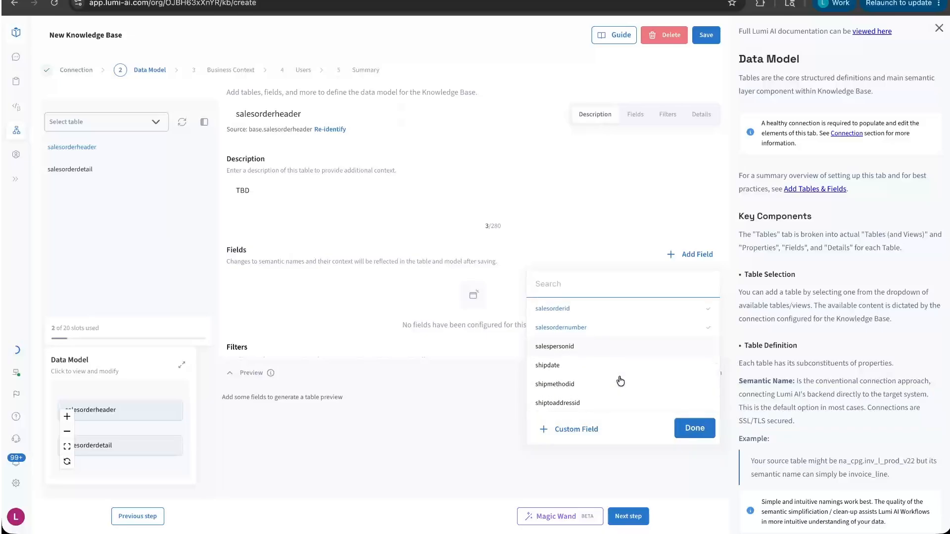
scroll(619, 381, "down", 1)
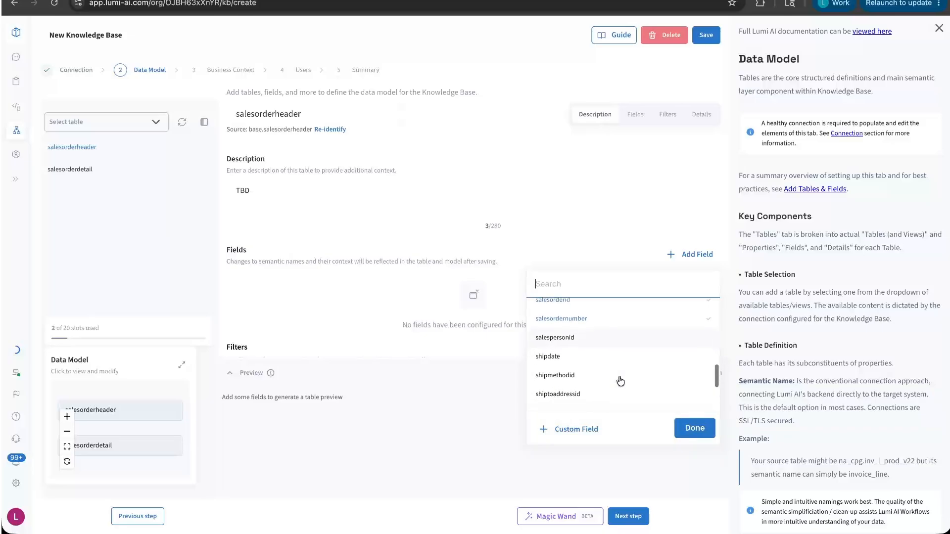
left_click(688, 425)
Step: Enter "TBD" as the context for the salesorderid and salesordernumber fields of the salesorderheader table
left_click(448, 307)
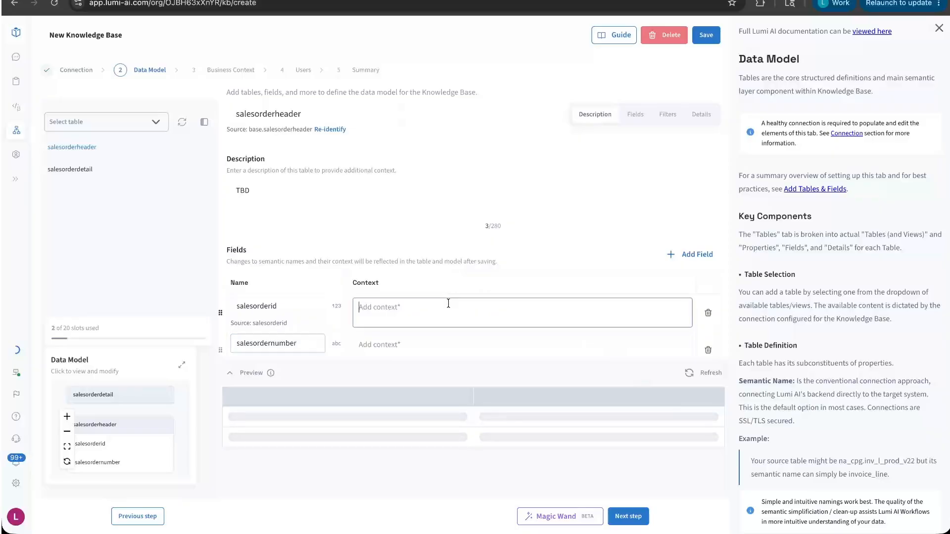
type("TBD")
scroll(431, 321, "down", 1)
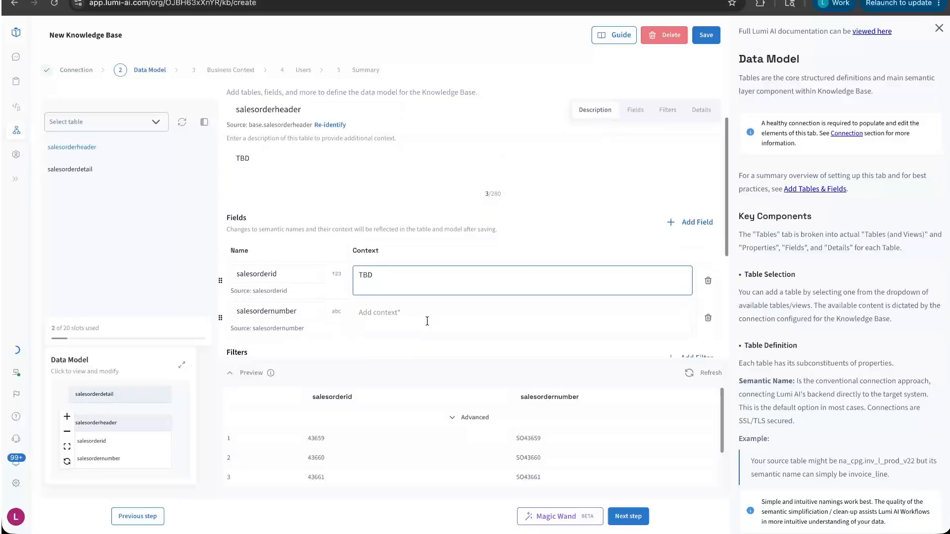
left_click(426, 334)
type("TBD")
Step: Review the salesorderheader table's setup, including its Filters and Details sections
scroll(418, 319, "down", 2)
scroll(415, 317, "down", 1)
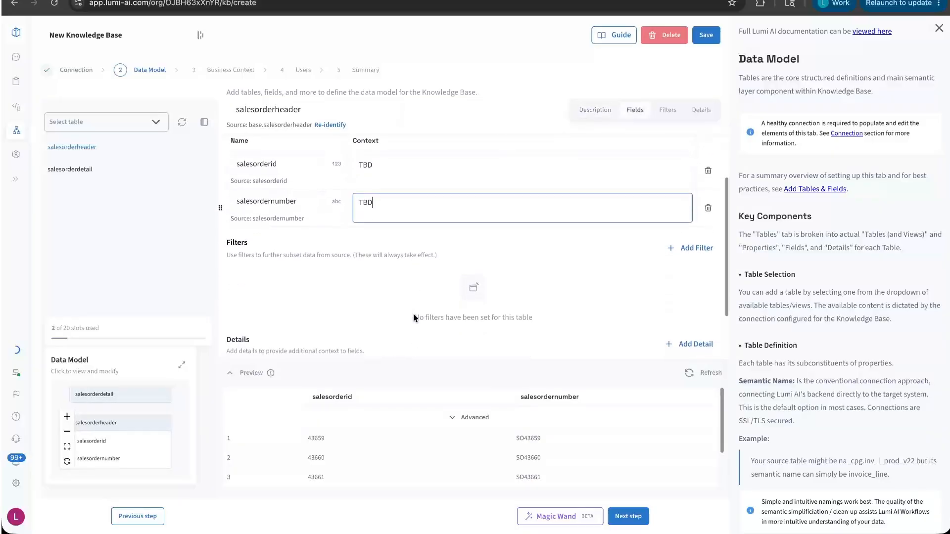
scroll(414, 317, "down", 1)
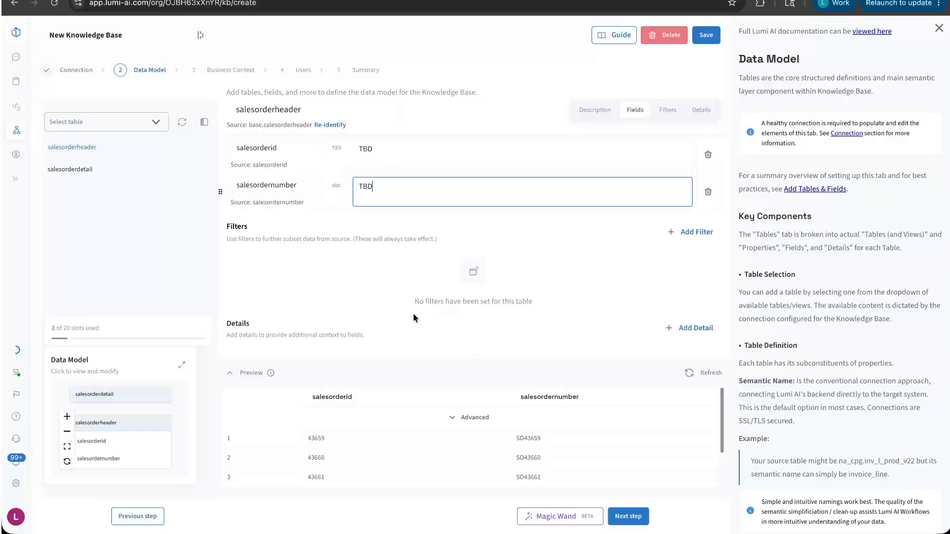
scroll(414, 316, "down", 3)
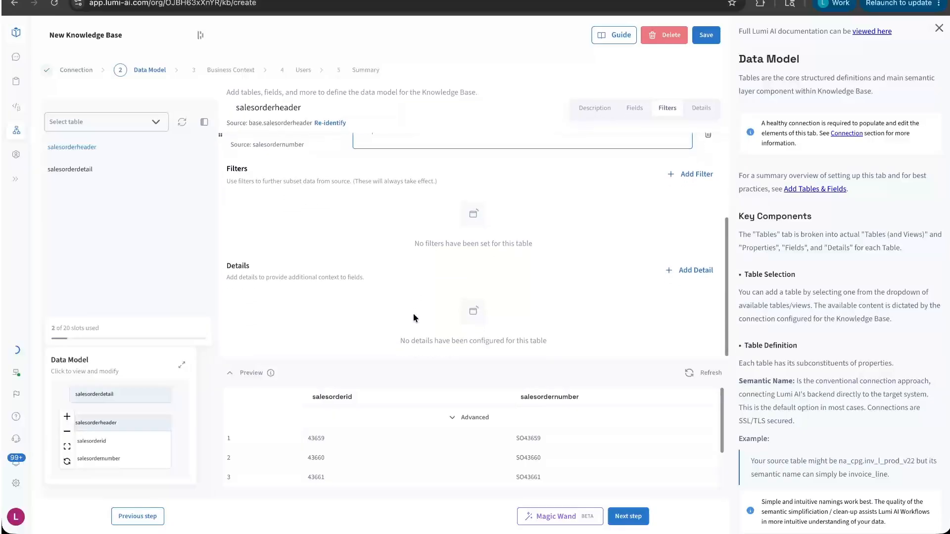
scroll(412, 312, "up", 3)
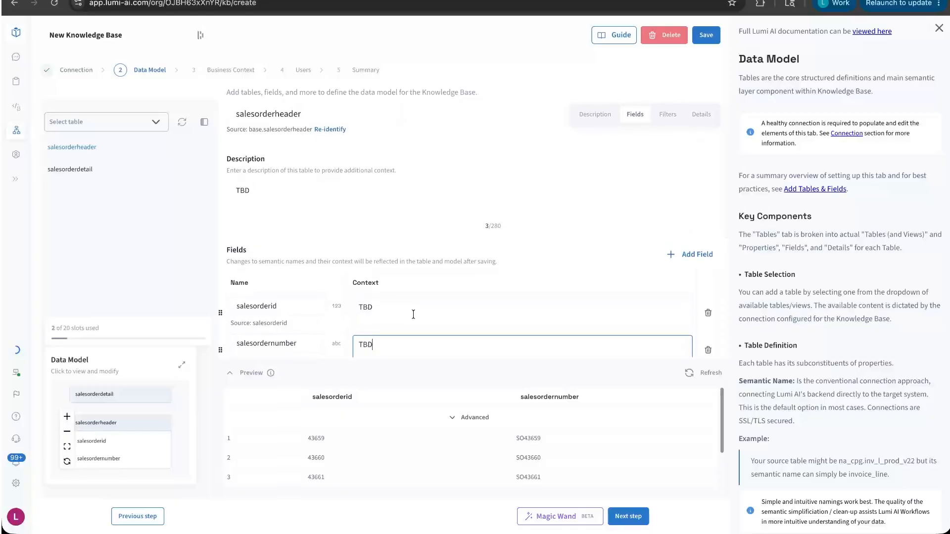
scroll(401, 215, "down", 1)
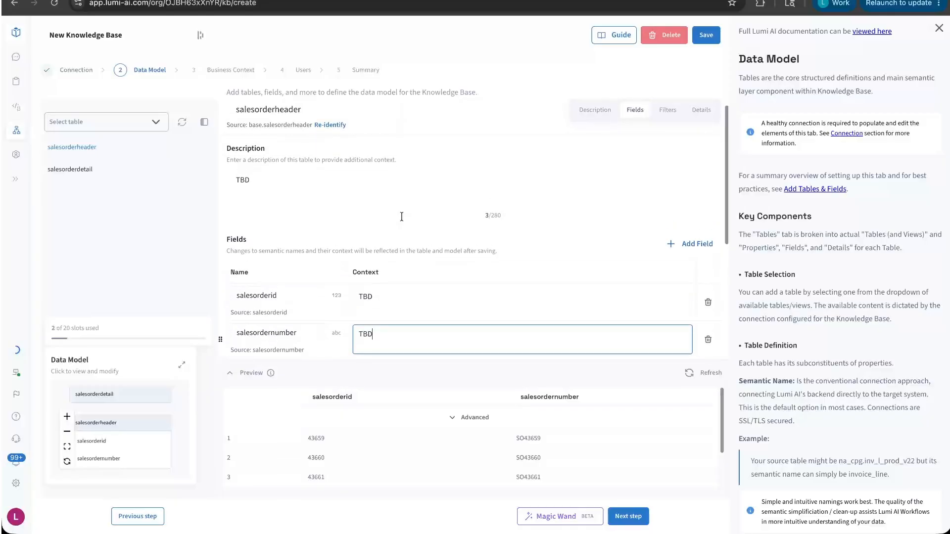
scroll(401, 216, "down", 10)
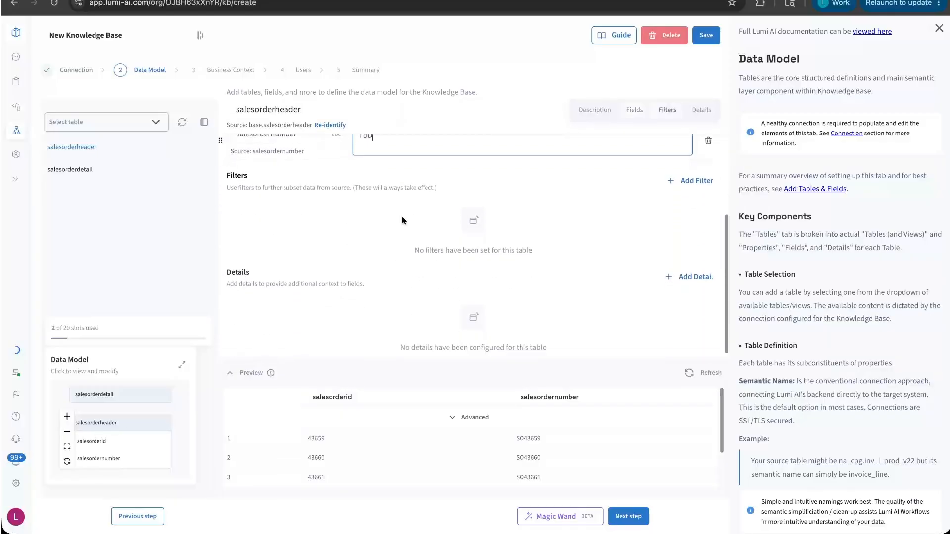
Step: Switch to the salesorderdetail table and enter "TBD" as its description
left_click(80, 176)
left_click(347, 217)
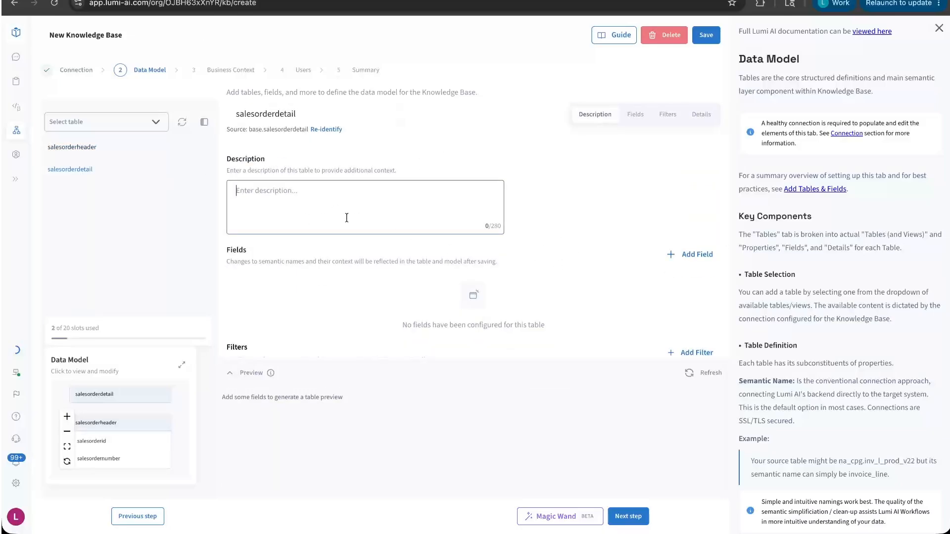
type("TBD")
Step: Add the fields linetotal, orderqty, productid, salesorderdetailid and salesorderid to the salesorderdetail table
left_click(693, 254)
scroll(618, 343, "down", 1)
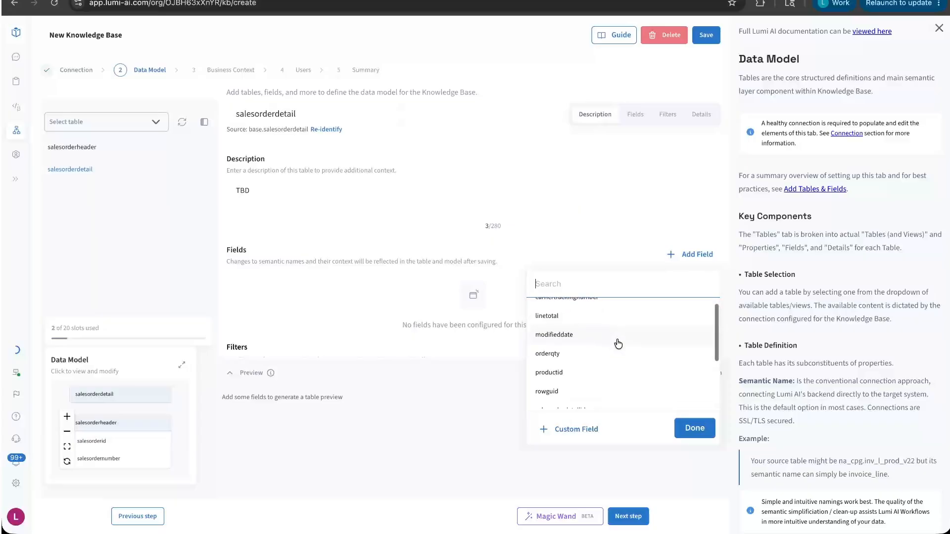
scroll(562, 322, "up", 1)
left_click(551, 326)
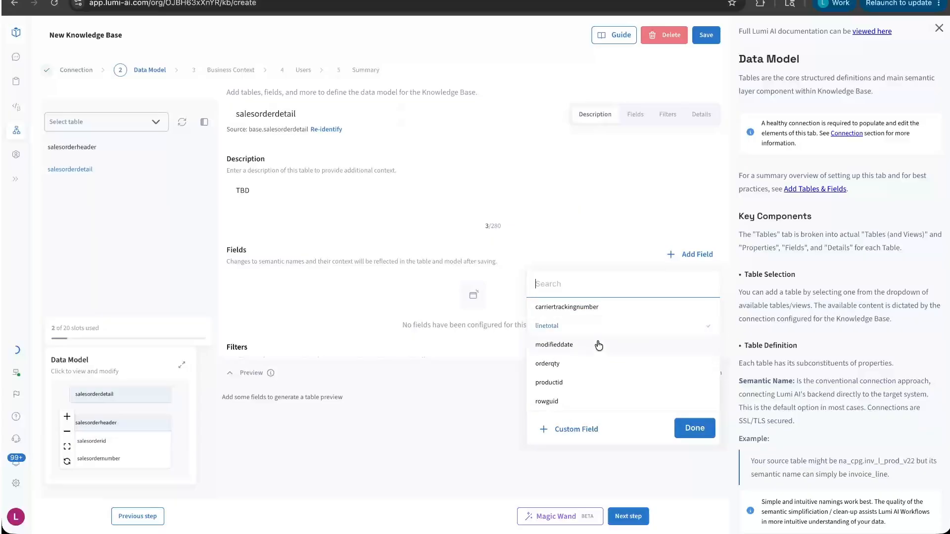
scroll(601, 349, "down", 1)
left_click(570, 359)
scroll(591, 373, "down", 1)
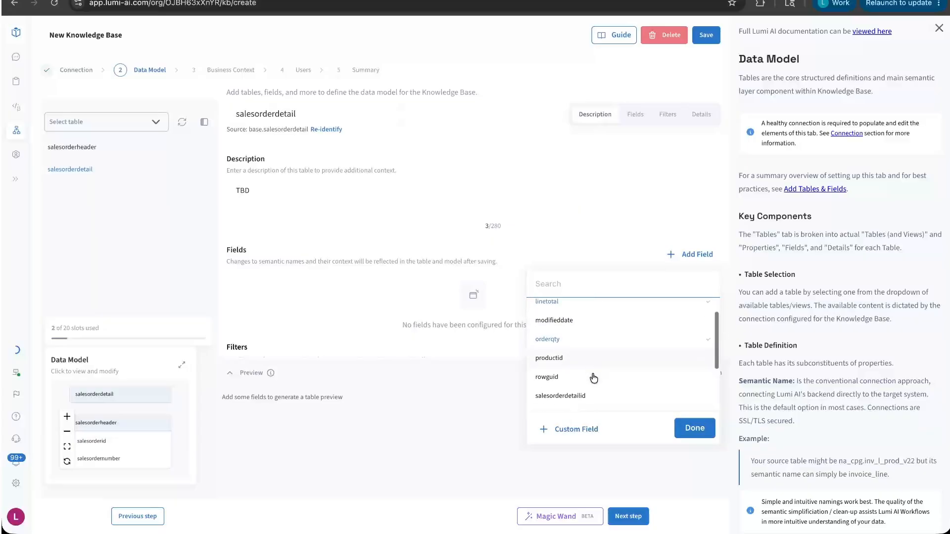
left_click(560, 356)
scroll(581, 382, "down", 1)
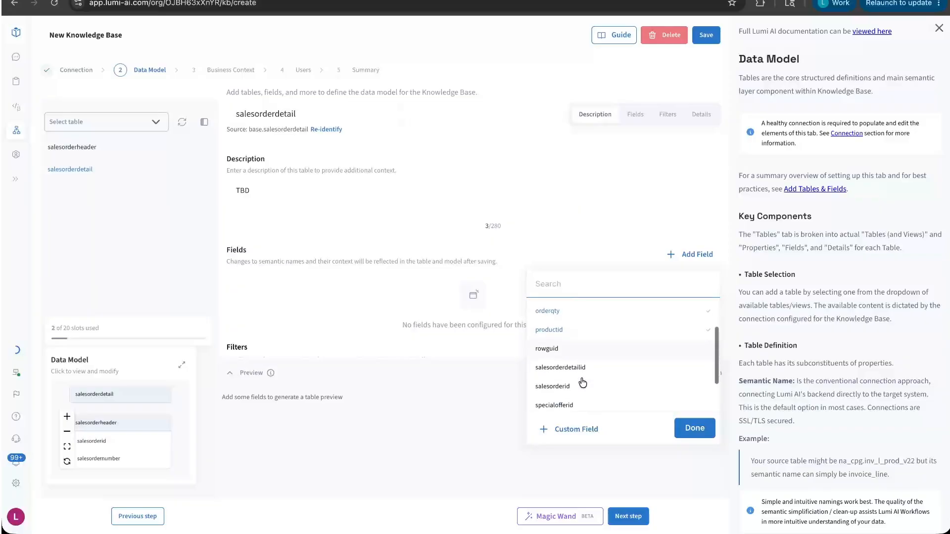
left_click(566, 368)
left_click(571, 394)
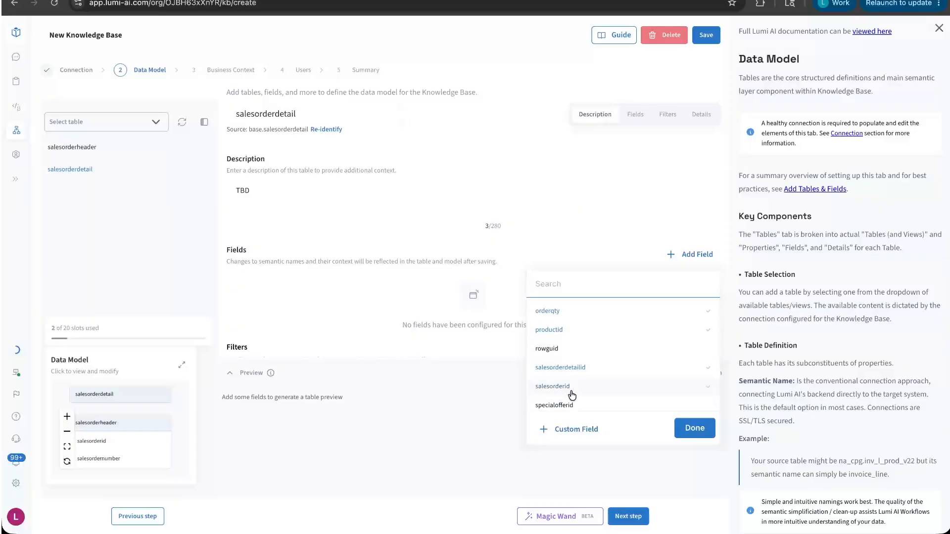
scroll(600, 388, "down", 1)
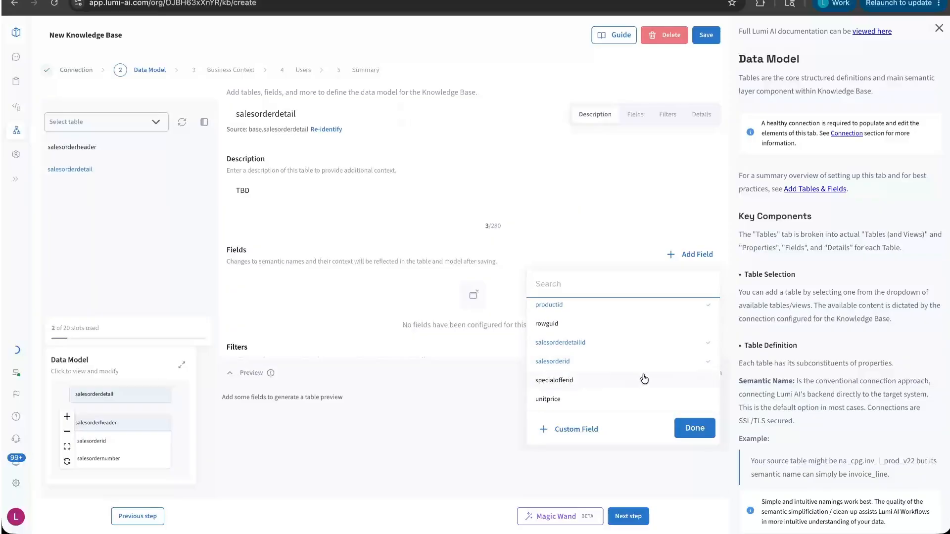
scroll(643, 379, "down", 1)
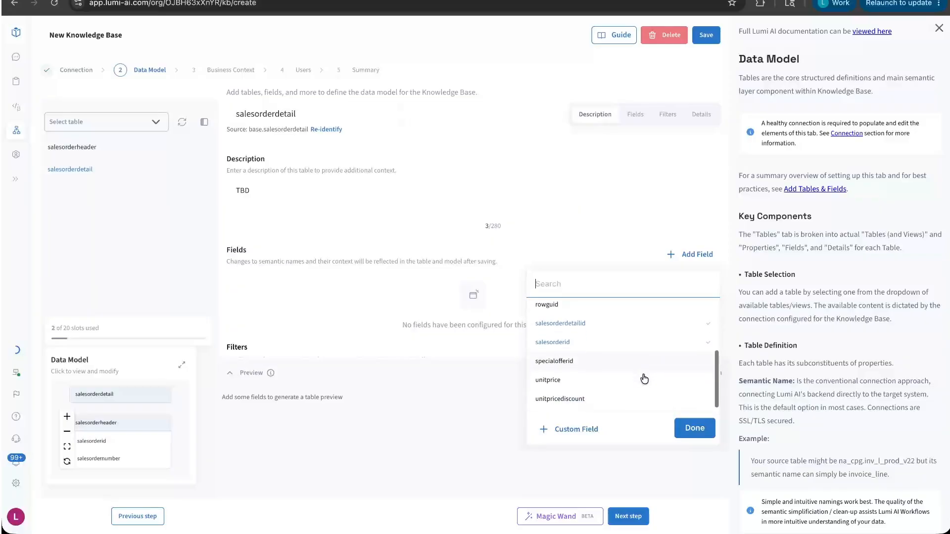
left_click(696, 428)
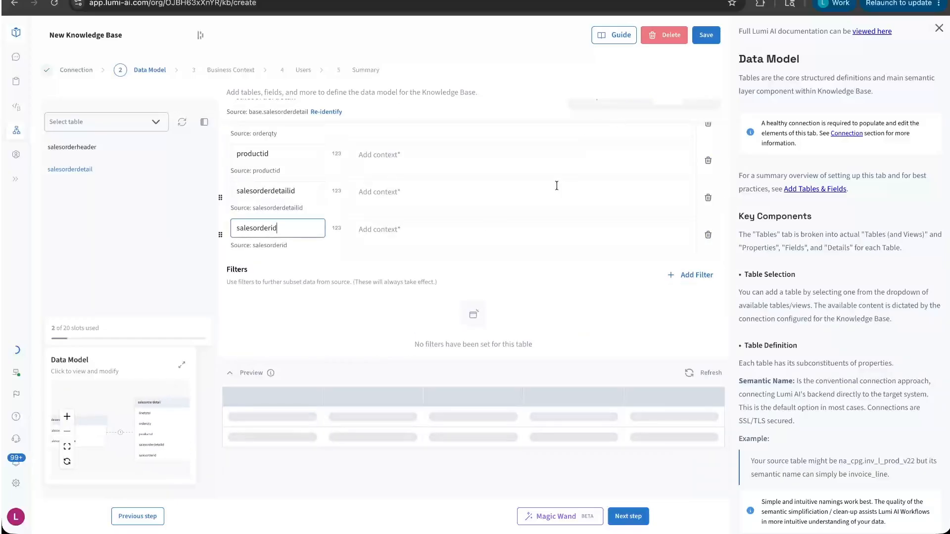
Step: Enter "TBD" as the context for all five fields of the salesorderdetail table
scroll(556, 186, "up", 2)
left_click(515, 178)
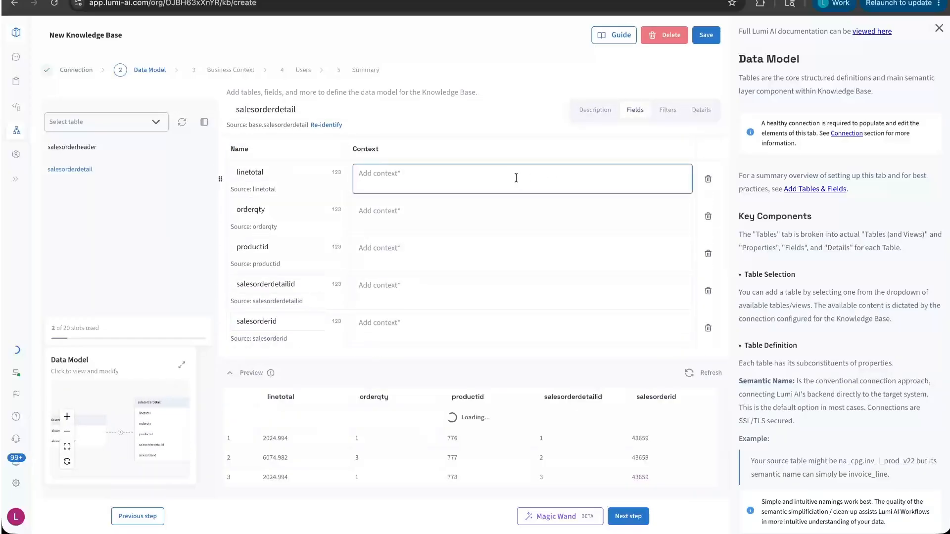
type("TBD")
left_click(471, 214)
type("TBD")
left_click(446, 257)
type("TBD")
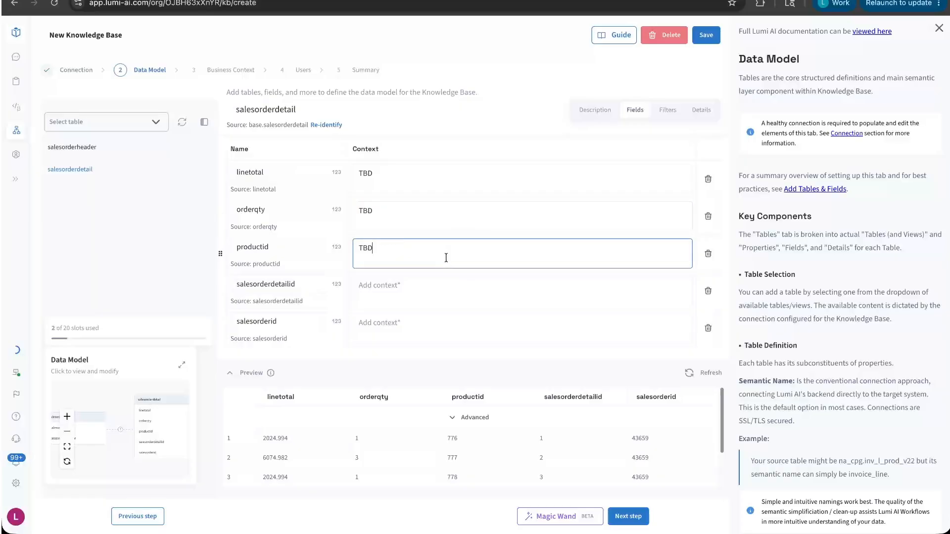
left_click(430, 288)
type("TBD")
left_click(419, 328)
type("TBD")
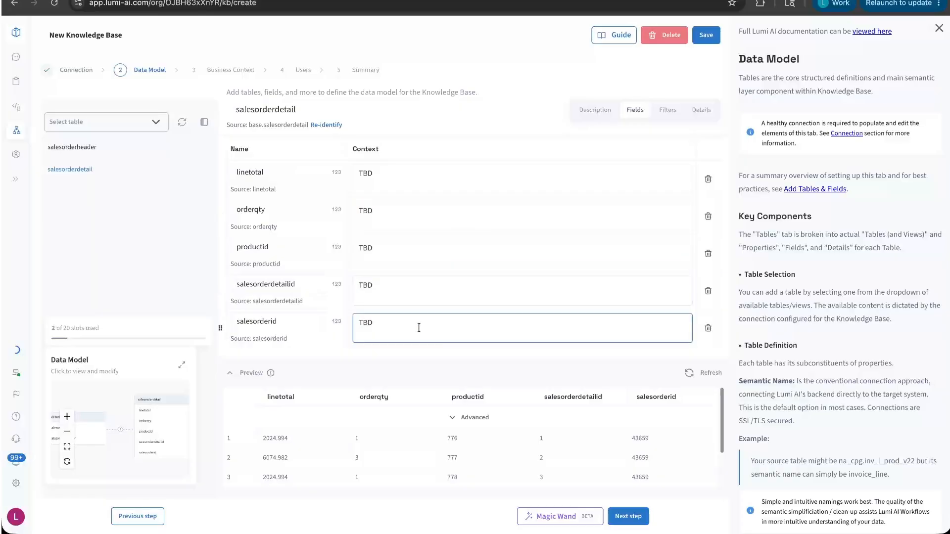
Step: Open the expanded data model diagram and inspect the implicit join between salesorderheader and salesorderdetail
scroll(416, 233, "up", 3)
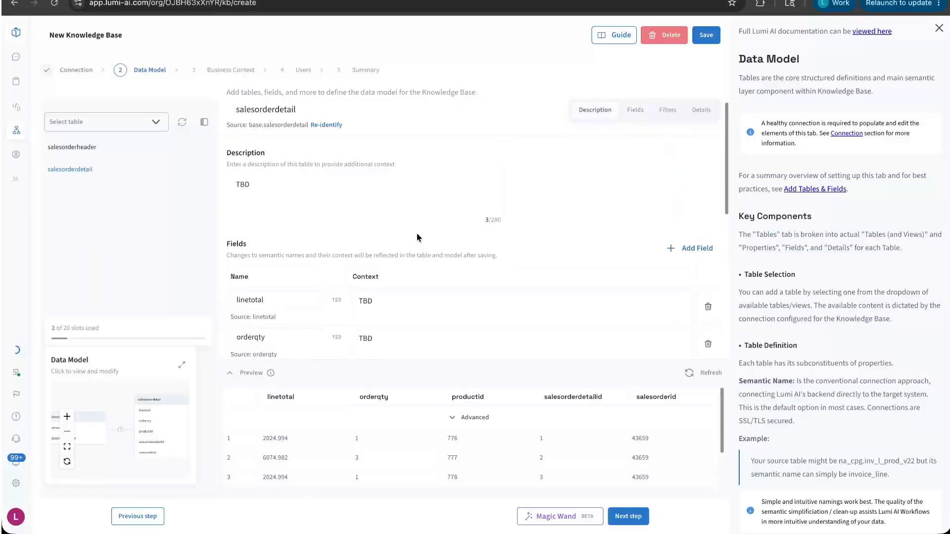
scroll(416, 234, "down", 1)
scroll(416, 234, "down", 3)
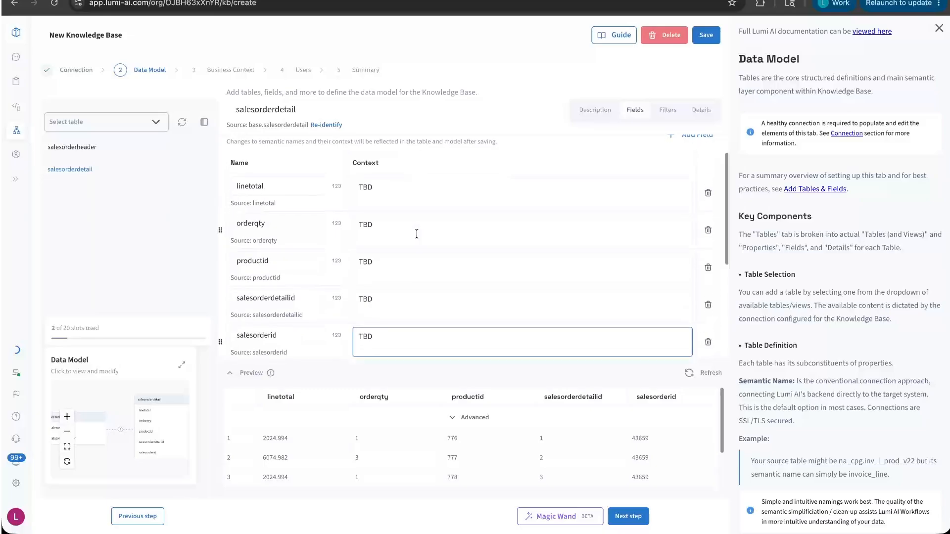
scroll(416, 234, "down", 1)
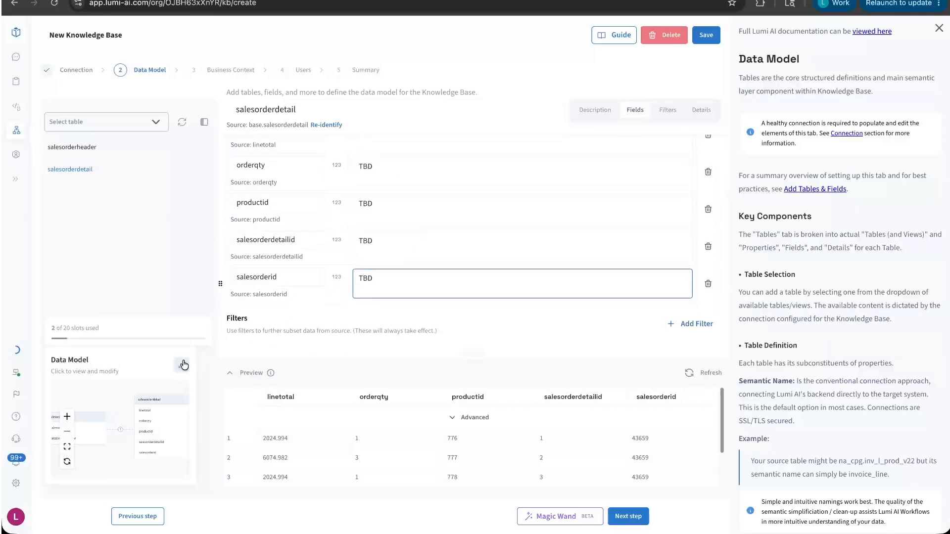
left_click(183, 367)
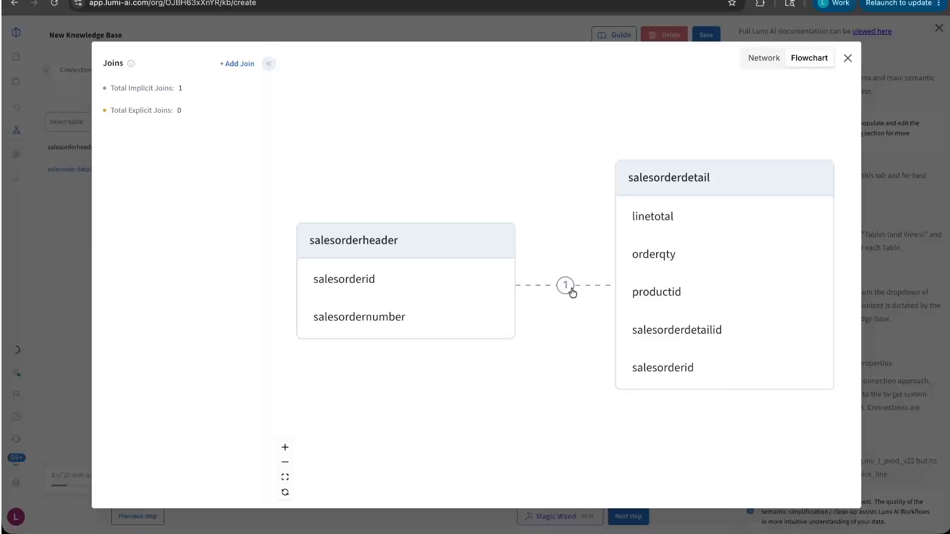
left_click(572, 291)
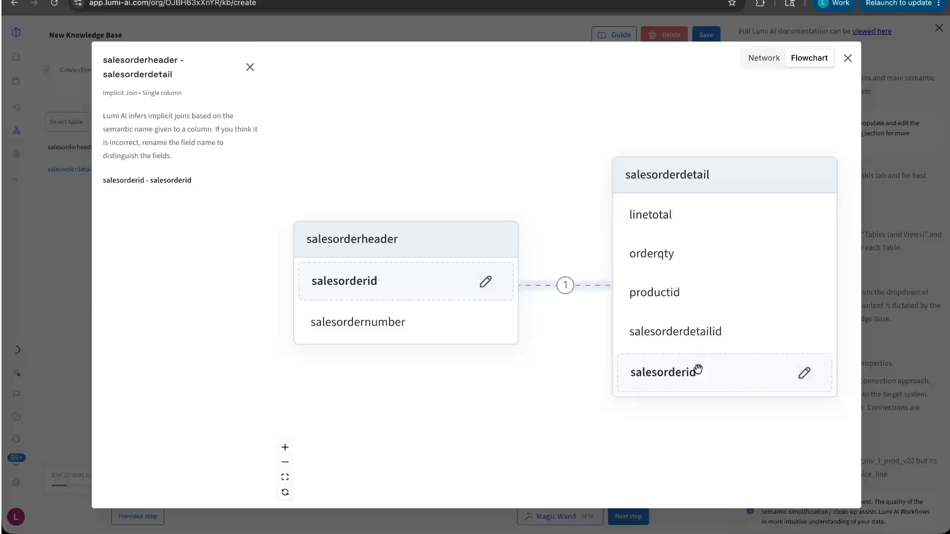
left_click(547, 226)
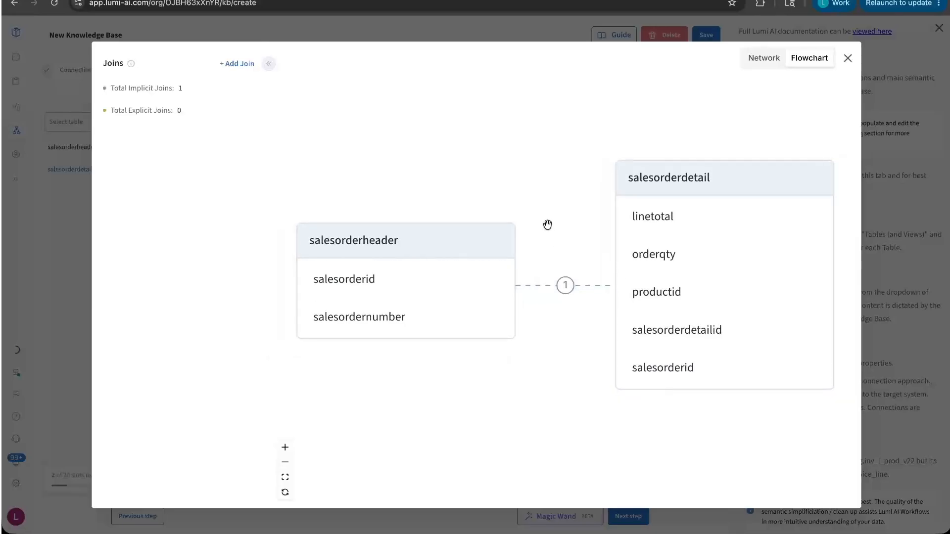
Step: Draft an explicit join between salesorderdetail and salesorderheader, pairing linetotal with salesorderid and productid with salesordernumber, and discard it
left_click(233, 67)
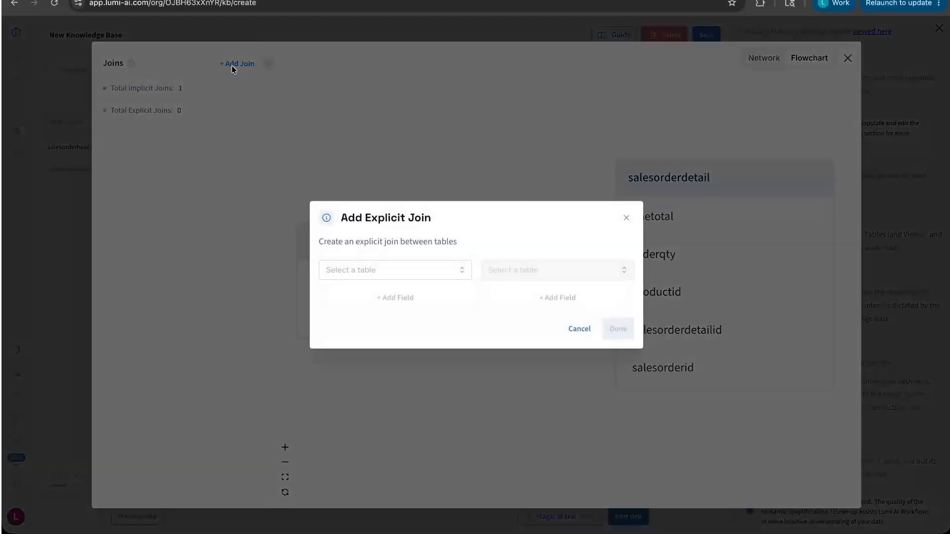
left_click(453, 273)
left_click(370, 295)
left_click(514, 272)
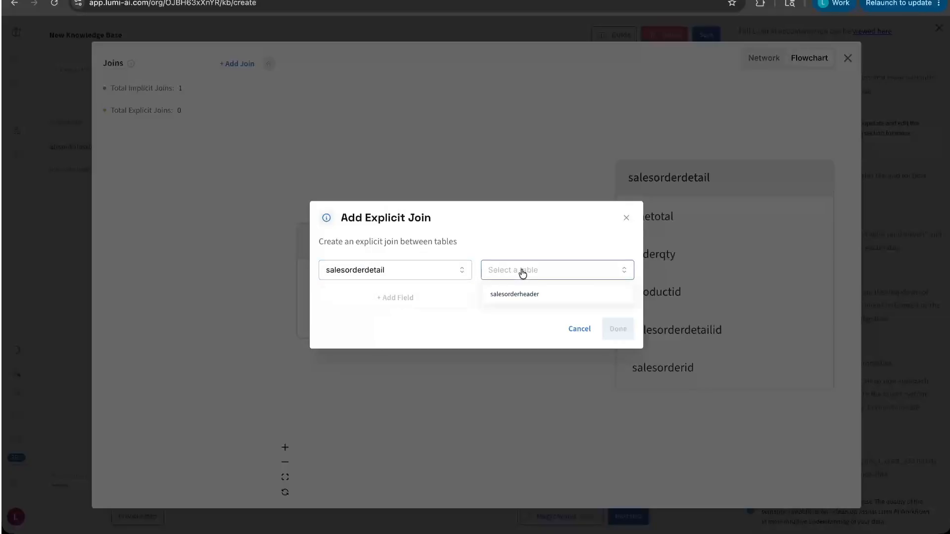
left_click(517, 296)
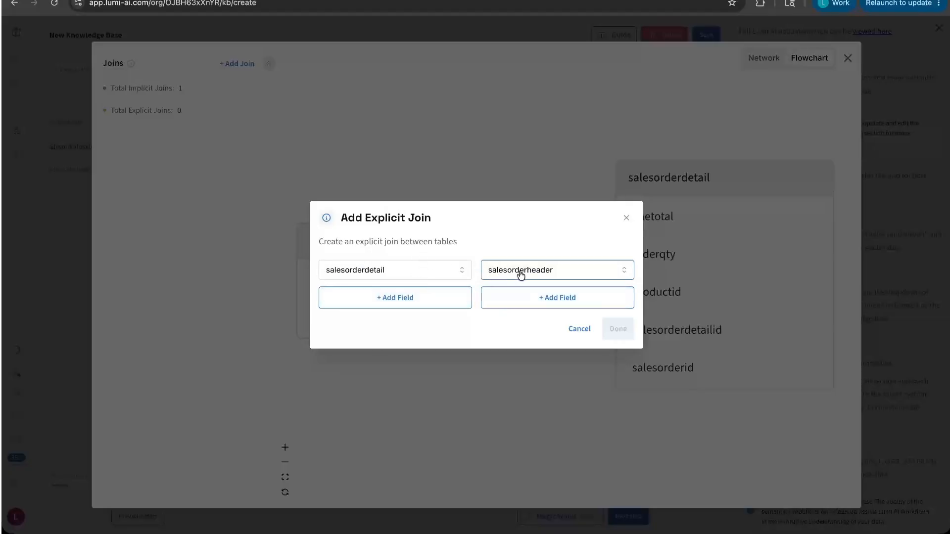
left_click(442, 300)
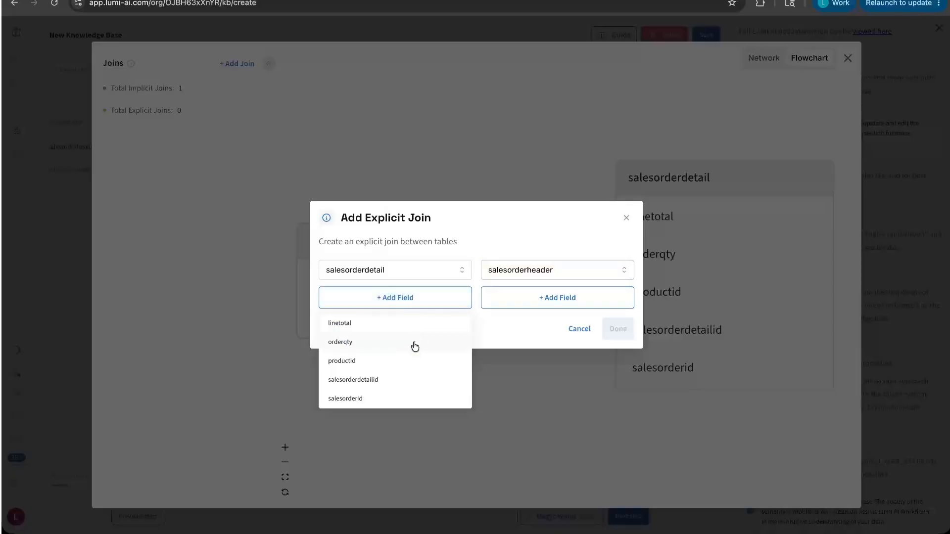
left_click(398, 329)
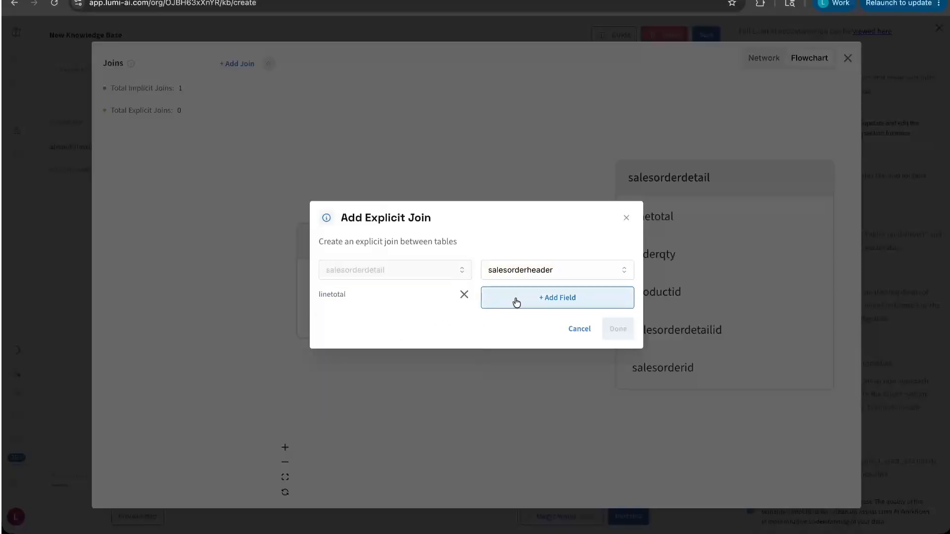
left_click(516, 301)
left_click(511, 324)
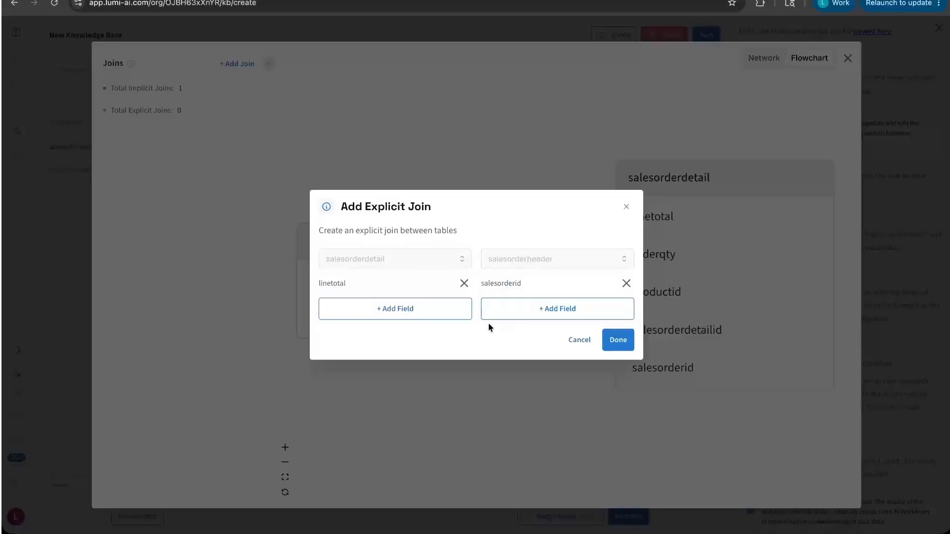
left_click(425, 319)
left_click(396, 351)
left_click(524, 313)
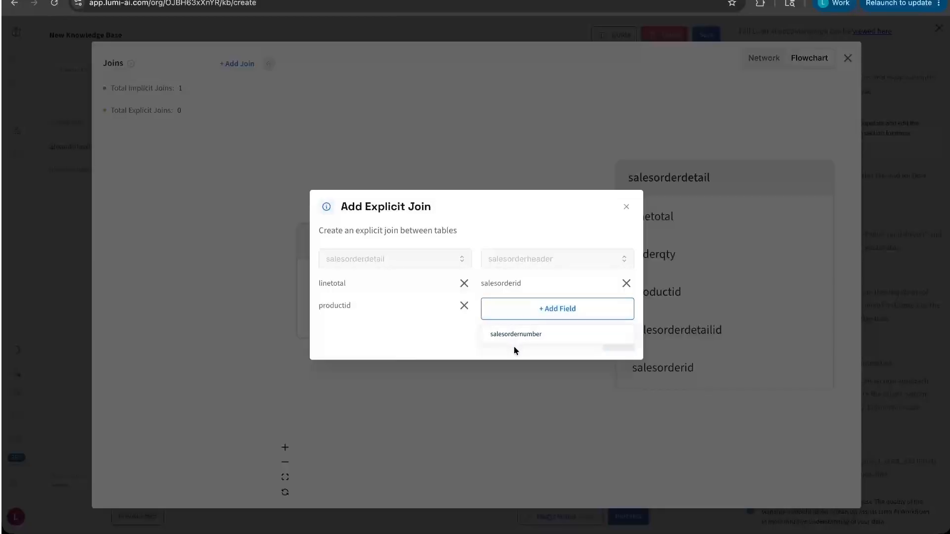
left_click(515, 337)
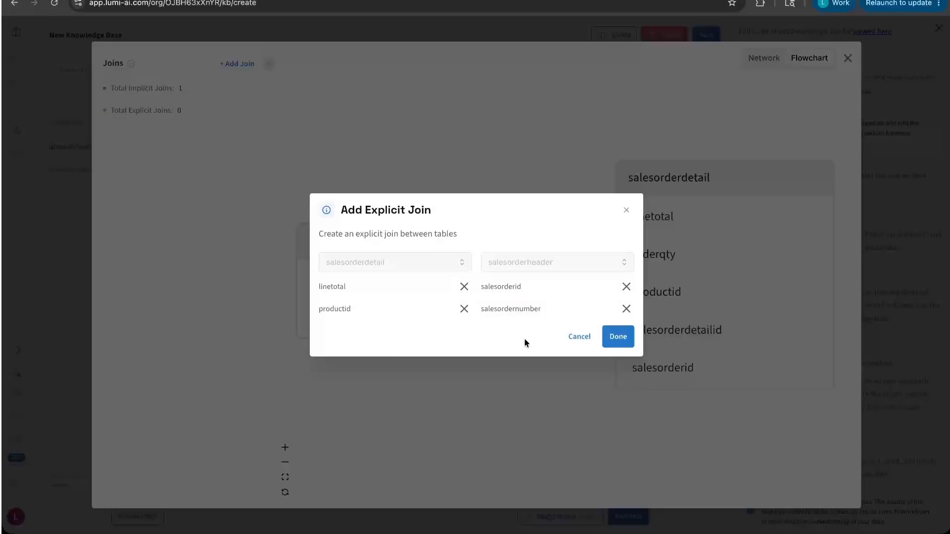
left_click(578, 339)
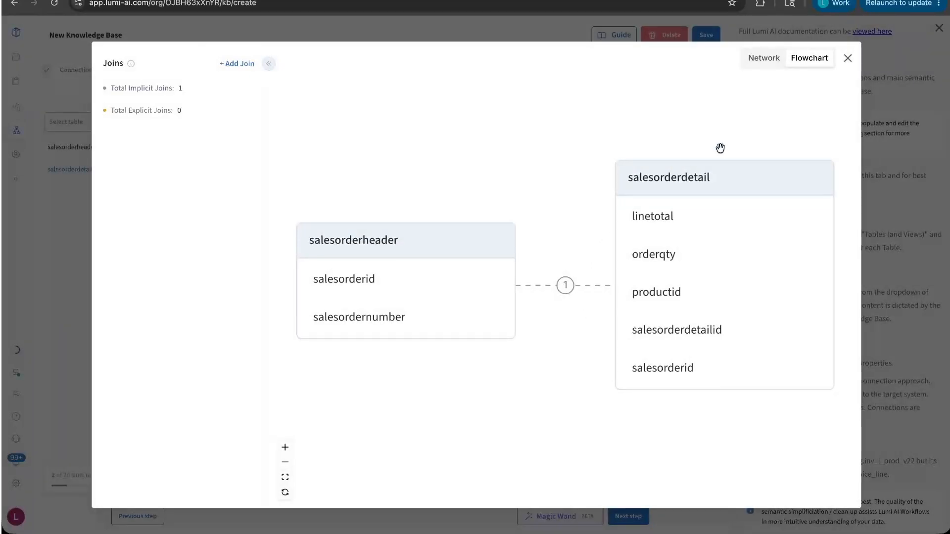
Step: Close the expanded data model diagram, advance to Business Context, and review the Alias, KPI and Details examples
left_click(847, 59)
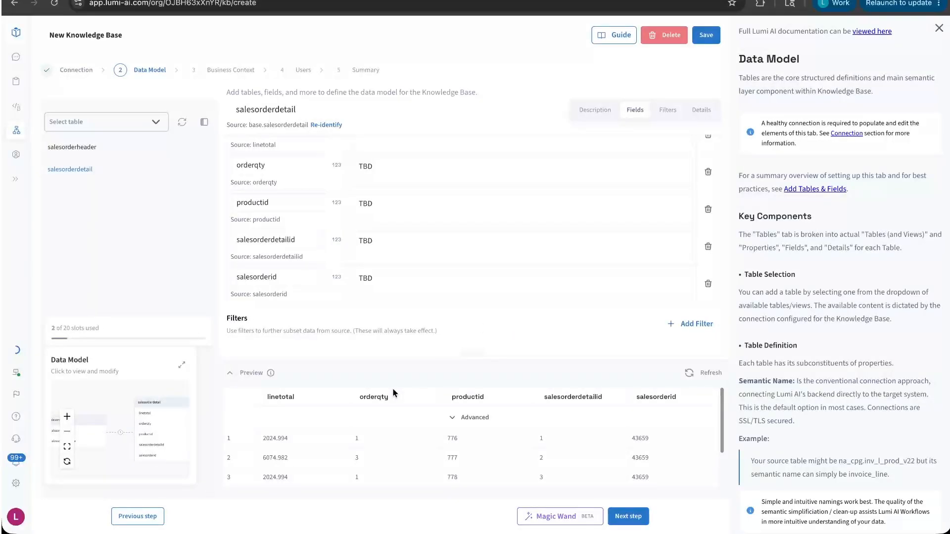
left_click(636, 524)
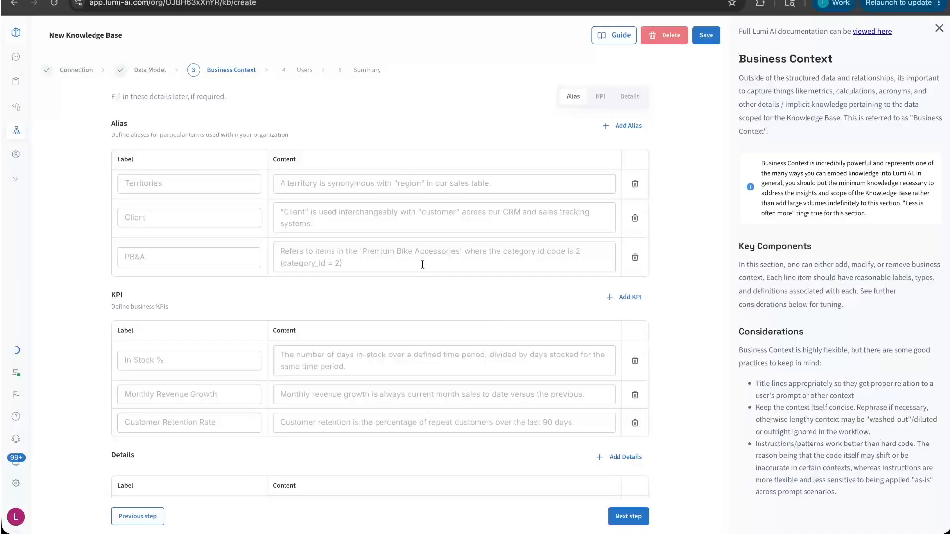
scroll(422, 264, "down", 1)
scroll(422, 263, "up", 1)
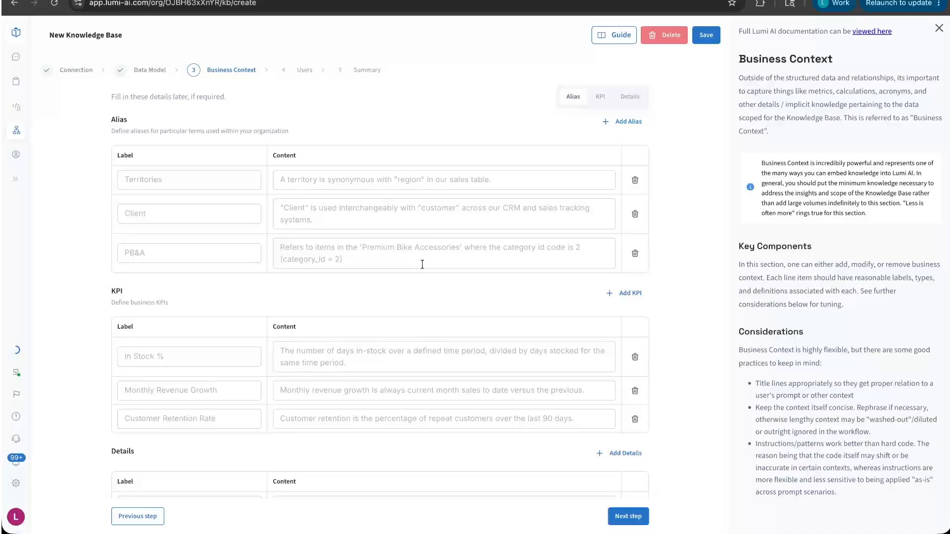
scroll(422, 264, "down", 4)
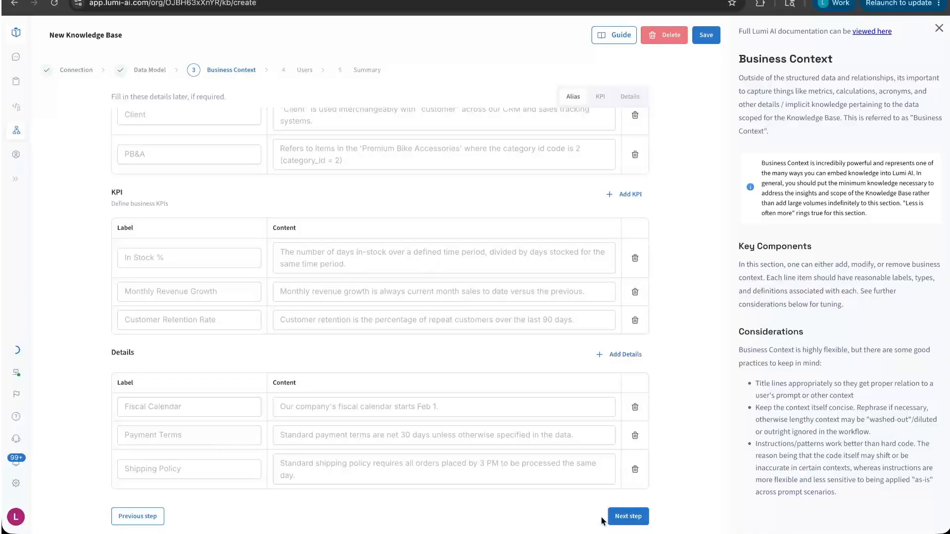
Step: Advance to the Users stage and view the list of people available to add, without selecting anyone
left_click(639, 523)
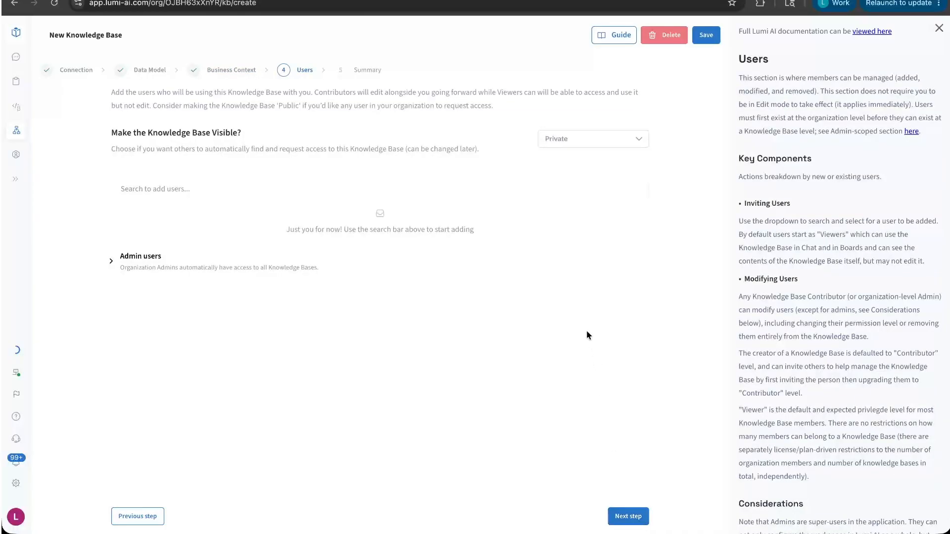
left_click(539, 191)
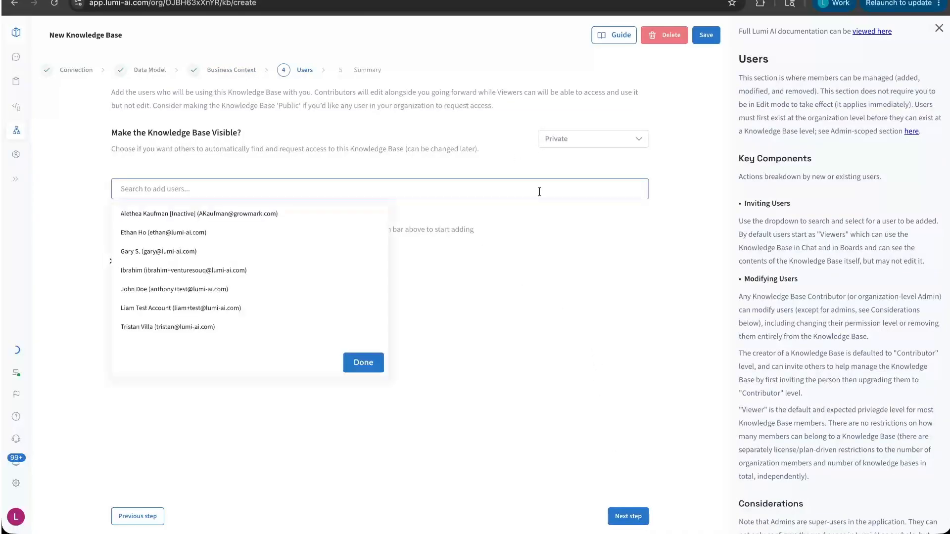
left_click(518, 401)
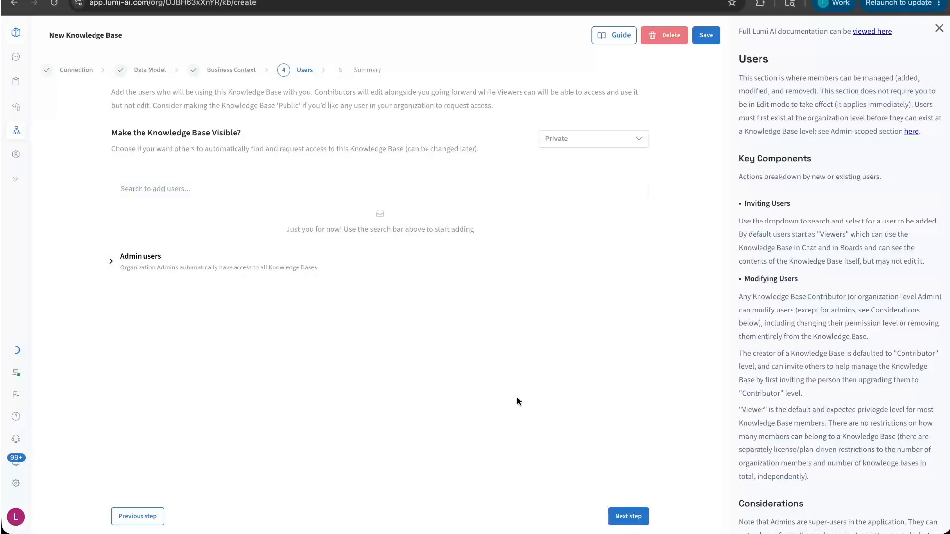
Step: Advance to the Summary stage, review the Data Available, Insights and Conversation starters sections, and finalize the Knowledge Base
left_click(626, 516)
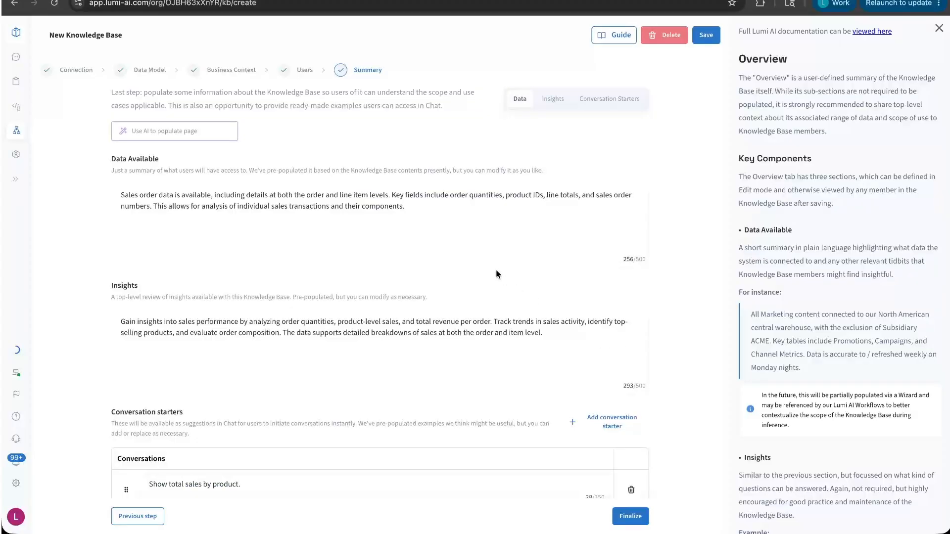
scroll(496, 269, "down", 1)
scroll(497, 271, "up", 3)
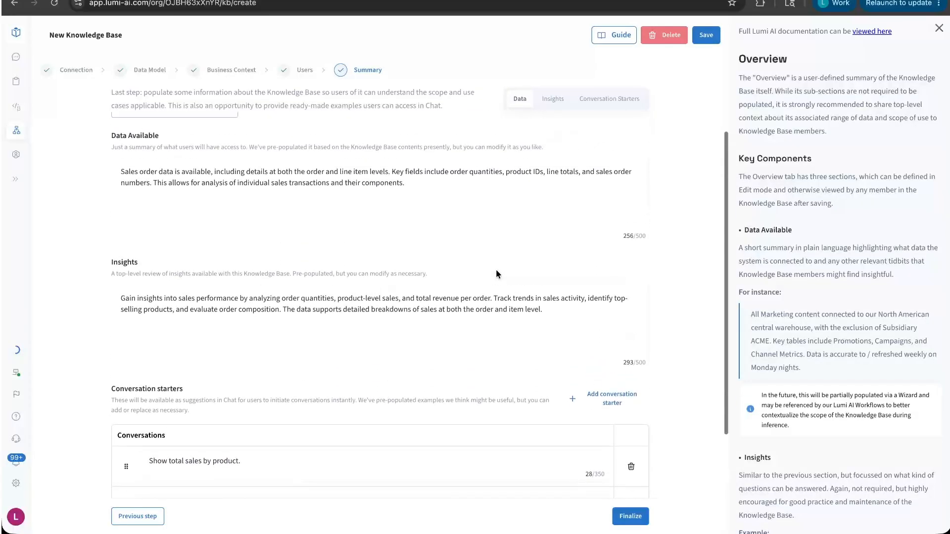
scroll(496, 271, "down", 4)
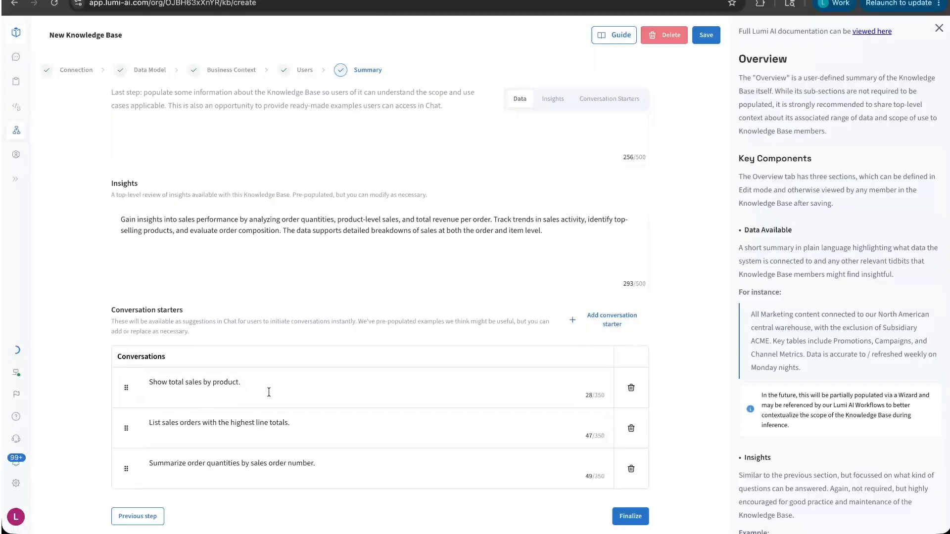
left_click(635, 517)
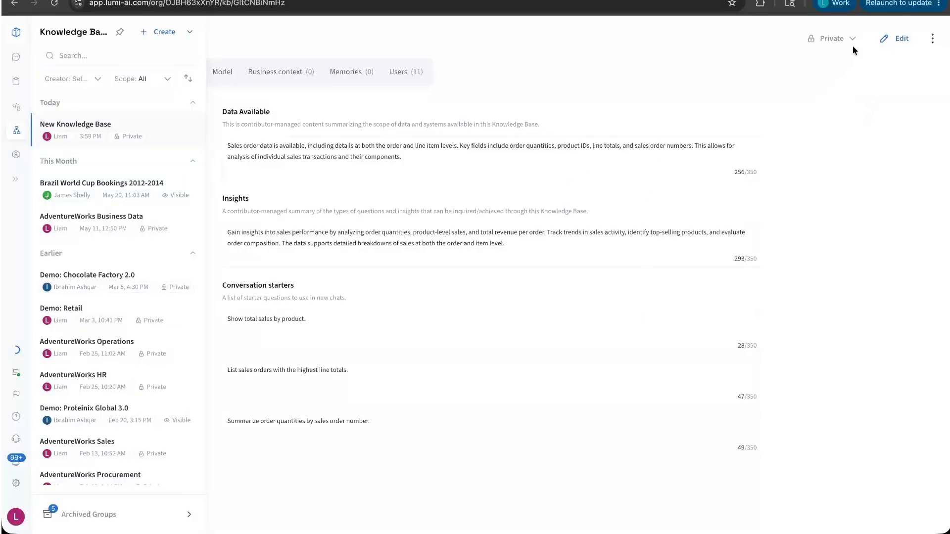
Step: View the new Knowledge Base in edit mode with the Knowledge Base list collapsed, discard the edit, and show its export, duplicate and delete options
left_click(885, 42)
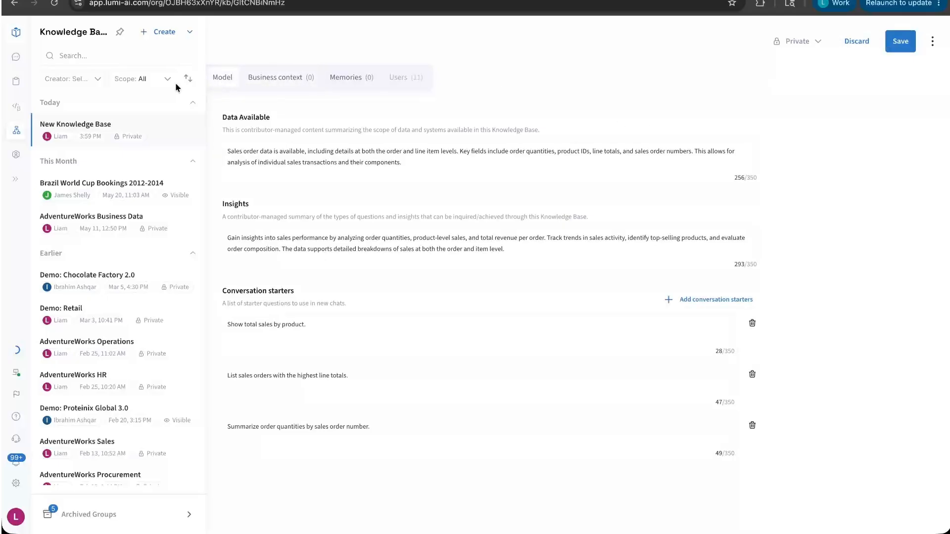
left_click(18, 131)
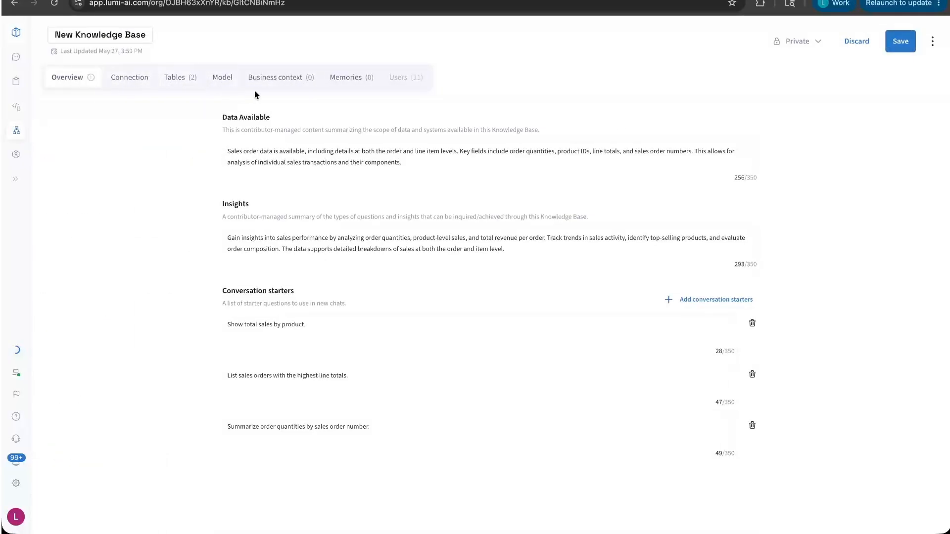
left_click(864, 41)
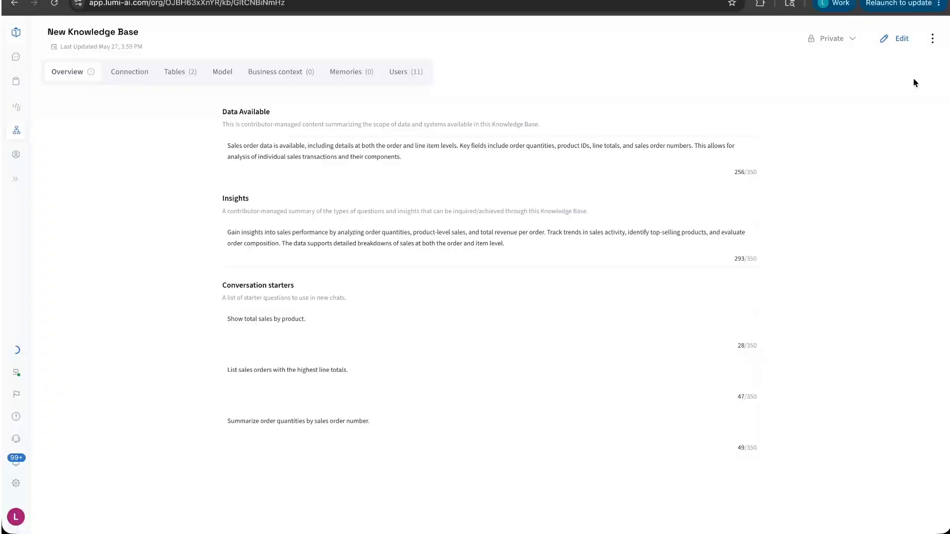
left_click(933, 43)
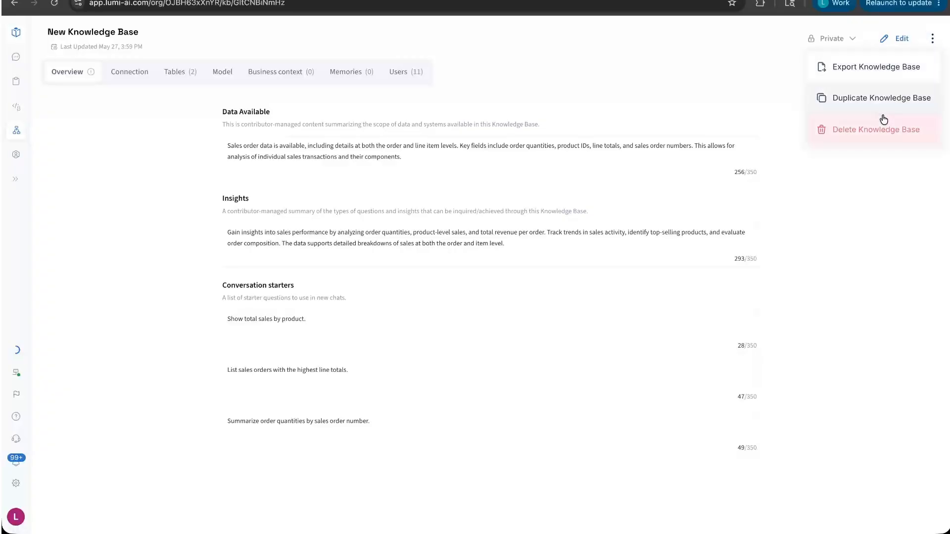